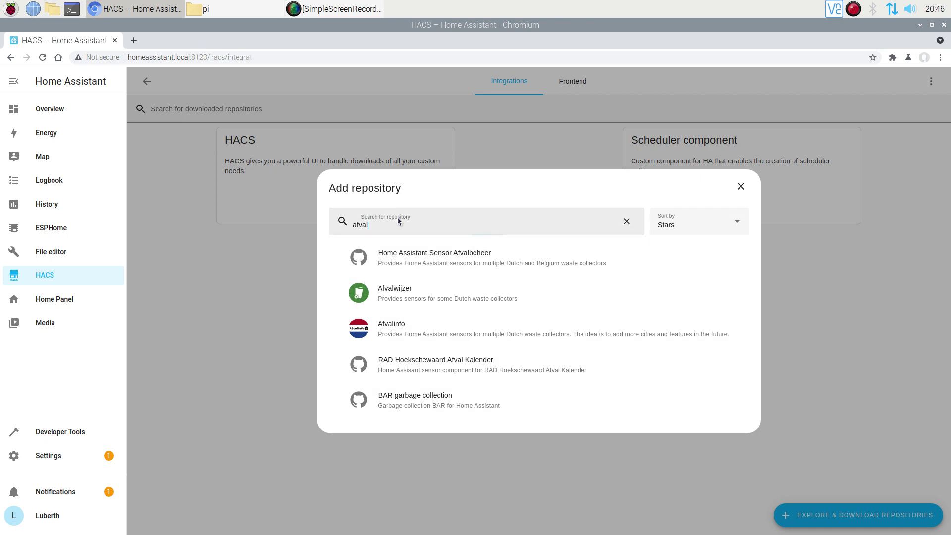
Step: Search HACS for 'afvalbe' and open the Home Assistant Sensor Afvalbeheer repository
{"action": "left_click", "coordinate": [397, 225]}
{"action": "type", "text": "afvalbeheer"}
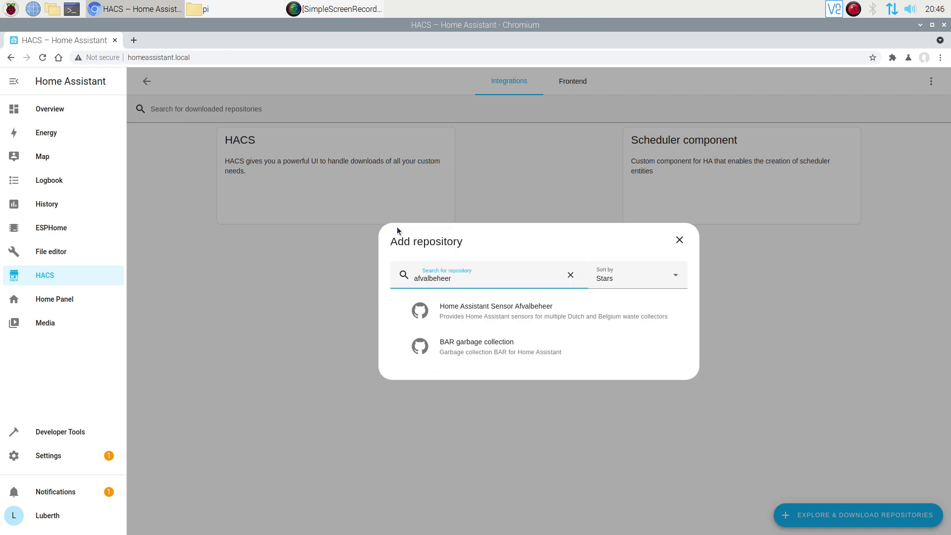
{"action": "left_click", "coordinate": [487, 308]}
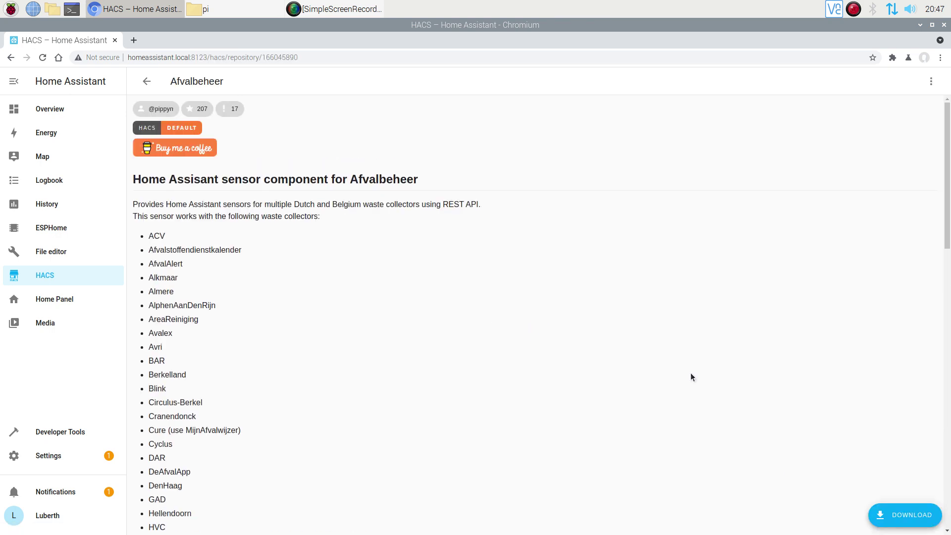
Step: Copy the repository's whole example YAML config to the clipboard
{"action": "scroll", "coordinate": [462, 315], "scroll_direction": "down", "scroll_amount": 12}
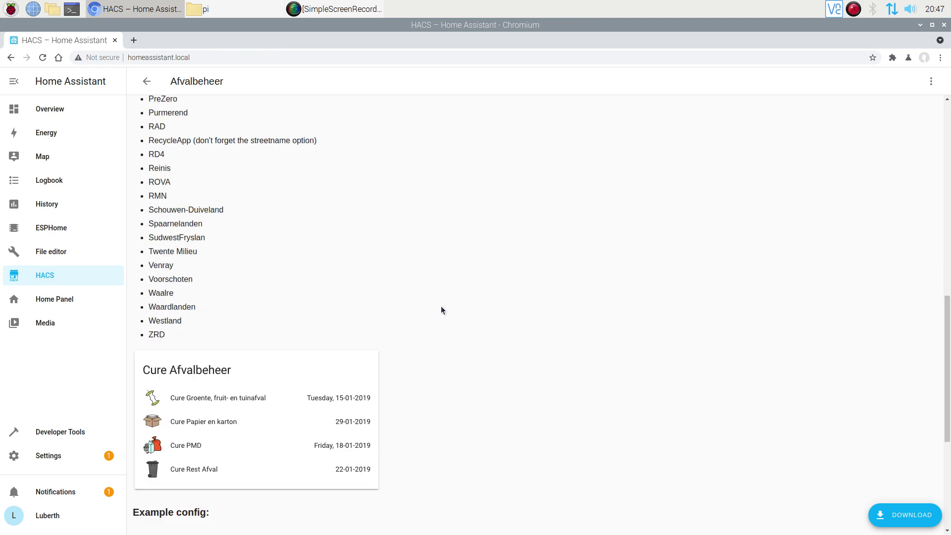
{"action": "scroll", "coordinate": [441, 307], "scroll_direction": "down", "scroll_amount": 5}
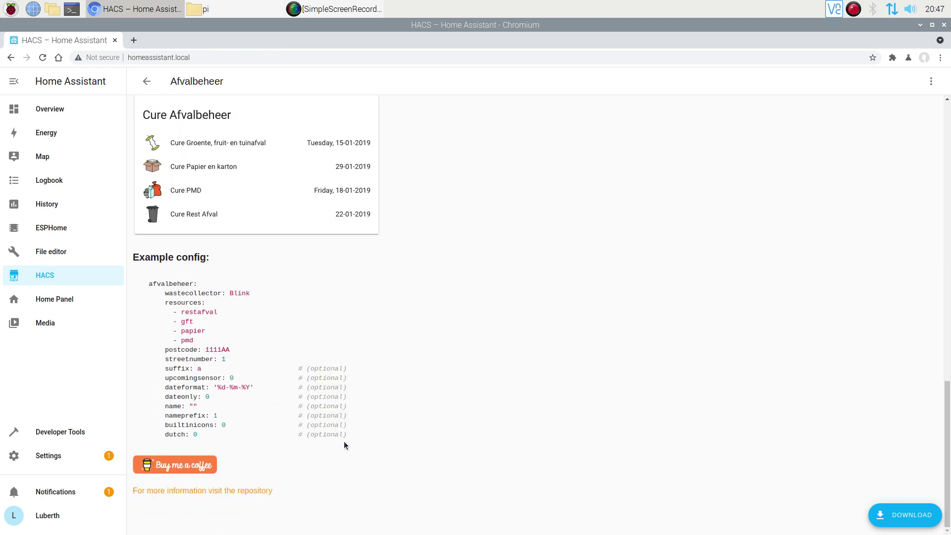
{"action": "left_click_drag", "start_coordinate": [351, 435], "coordinate": [147, 284]}
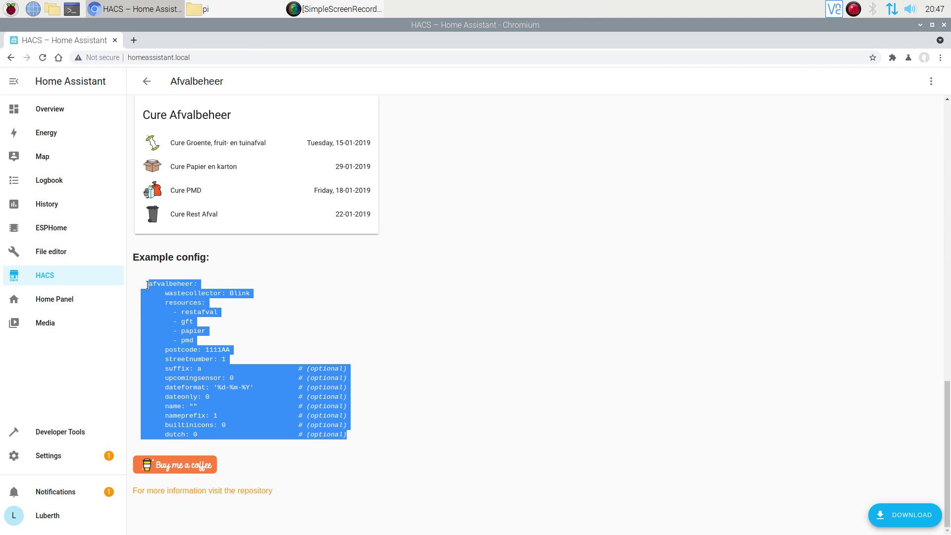
{"action": "right_click", "coordinate": [157, 288]}
{"action": "left_click", "coordinate": [201, 296]}
Step: Download the Afvalbeheer integration version v5.2.6 through HACS, then go to the File editor
{"action": "left_click", "coordinate": [903, 515]}
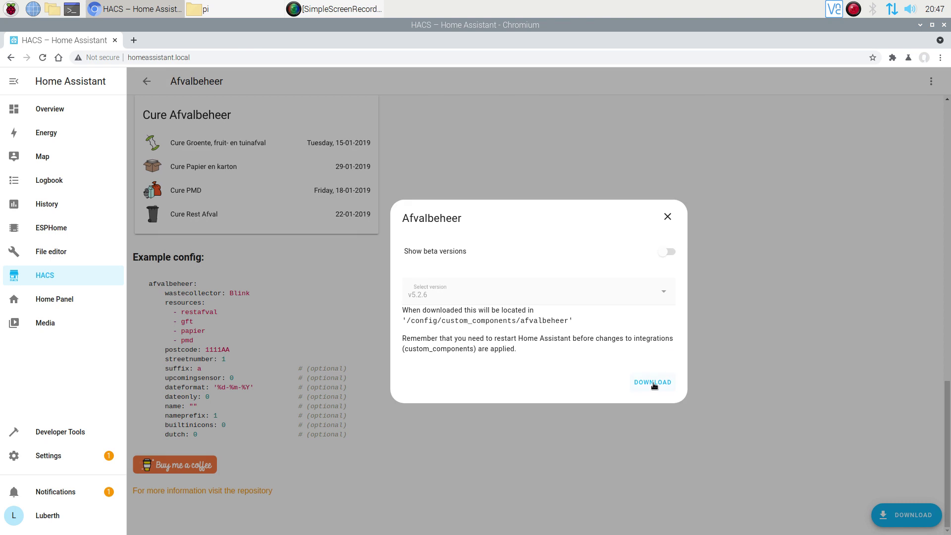
{"action": "left_click", "coordinate": [660, 385]}
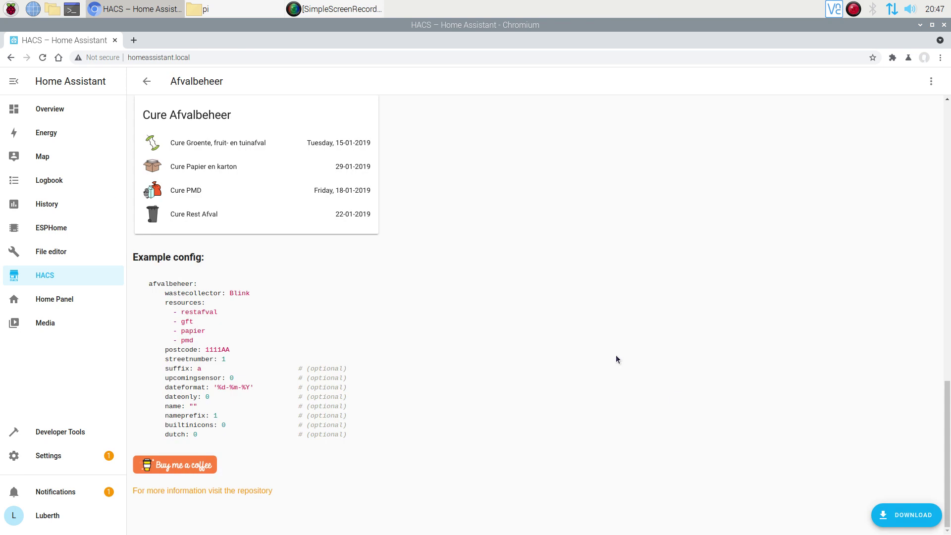
{"action": "left_click", "coordinate": [48, 254]}
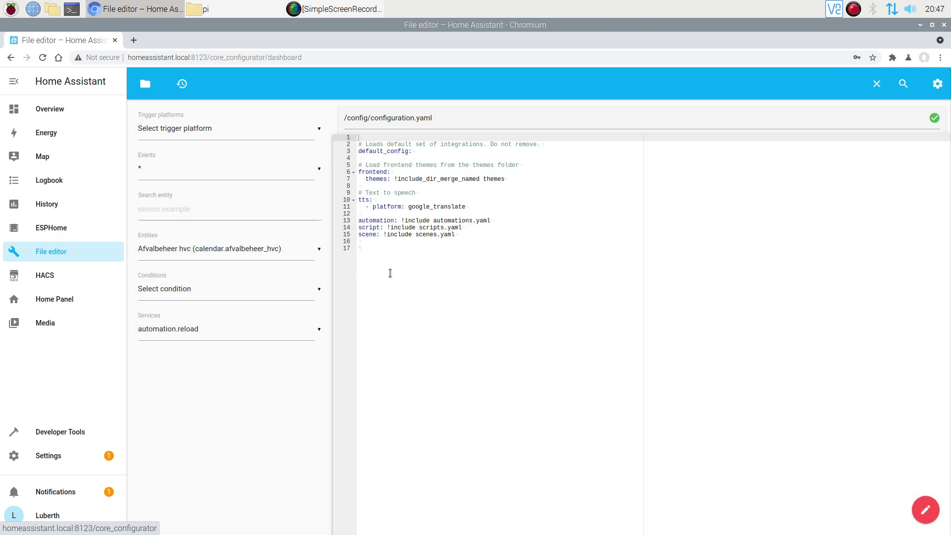
Step: Paste the afvalbeheer config at the end of configuration.yaml and fix its indentation
{"action": "left_click", "coordinate": [478, 242]}
{"action": "key", "text": "Return"}
{"action": "key", "text": "Return"}
{"action": "key", "text": "Return"}
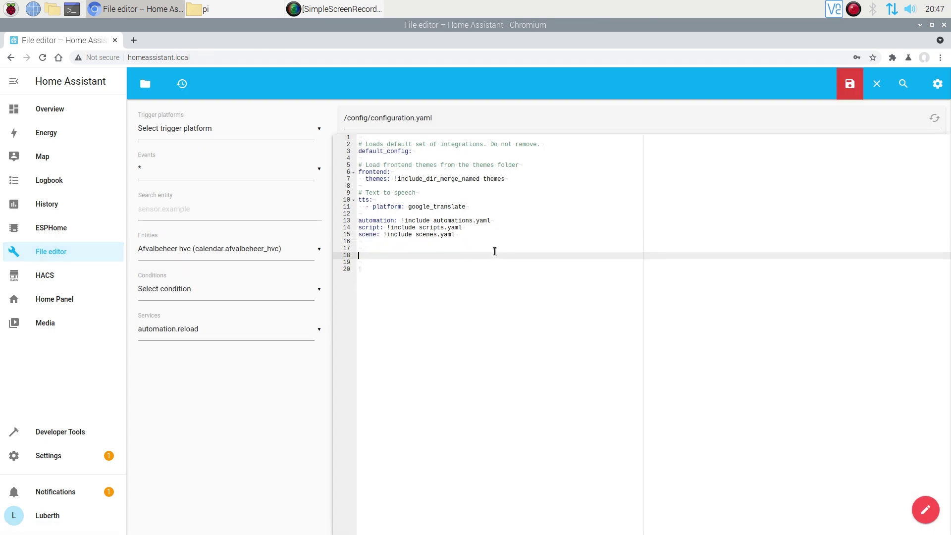
{"action": "key", "text": "ctrl+v"}
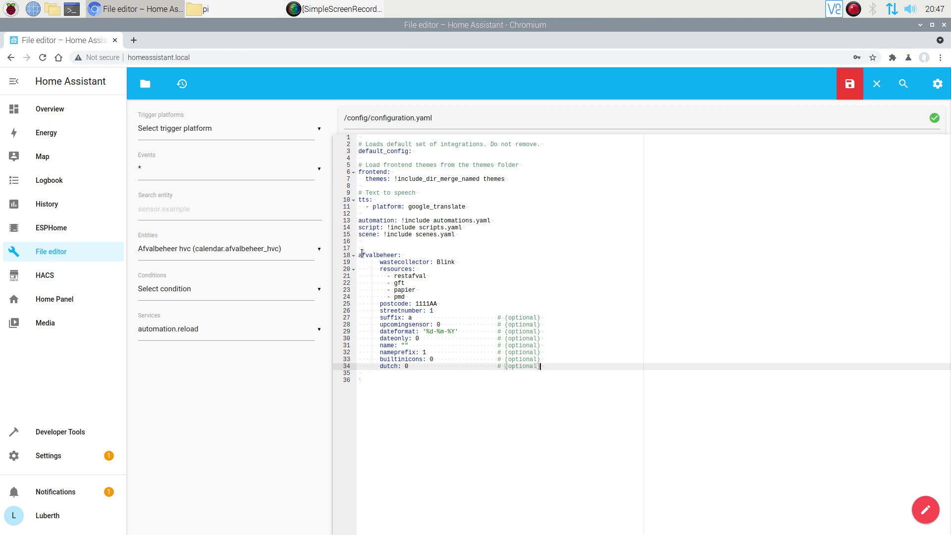
{"action": "left_click", "coordinate": [359, 254]}
{"action": "key", "text": "Delete"}
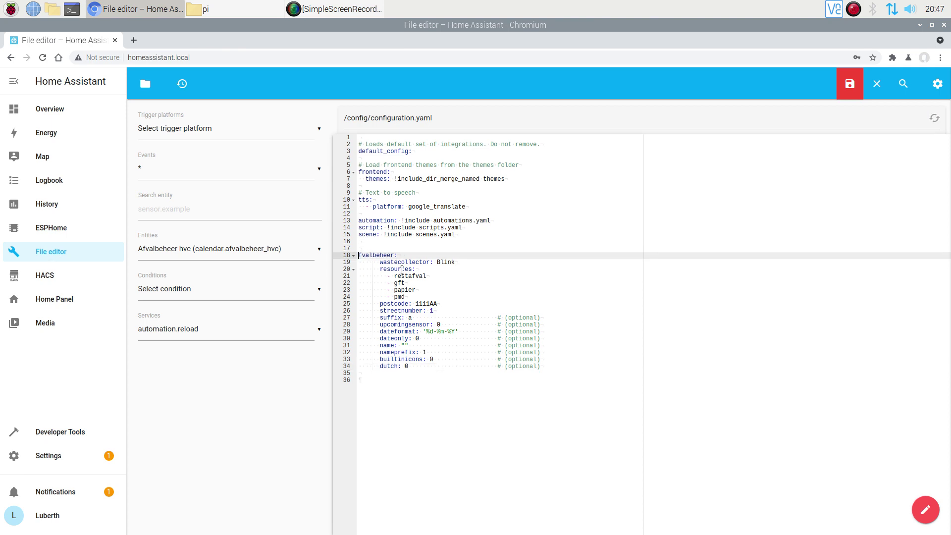
{"action": "type", "text": "a"}
Step: Change the waste collector from Blink to HVC, enter the home postcode and street number, and empty the suffix
{"action": "left_click_drag", "start_coordinate": [454, 259], "coordinate": [441, 263]}
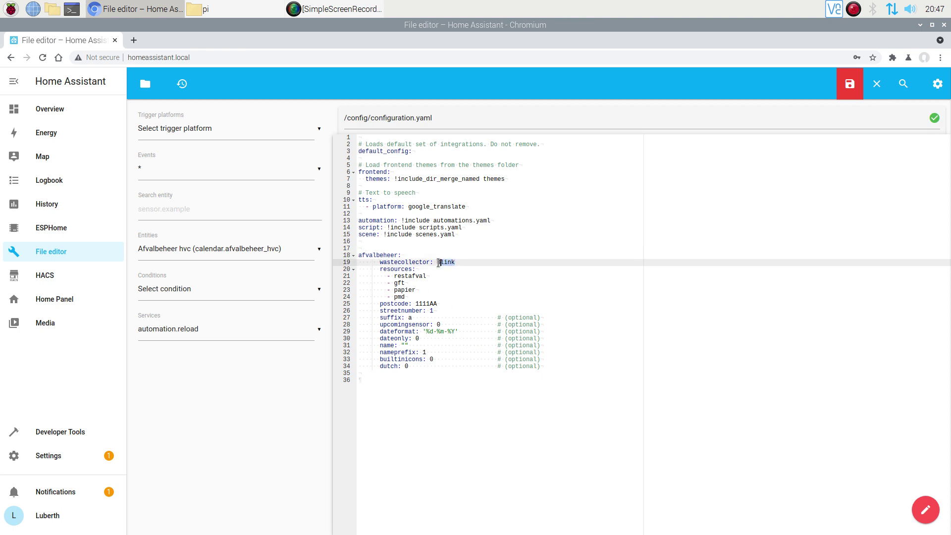
{"action": "type", "text": "HVC"}
{"action": "double_click", "coordinate": [420, 304]}
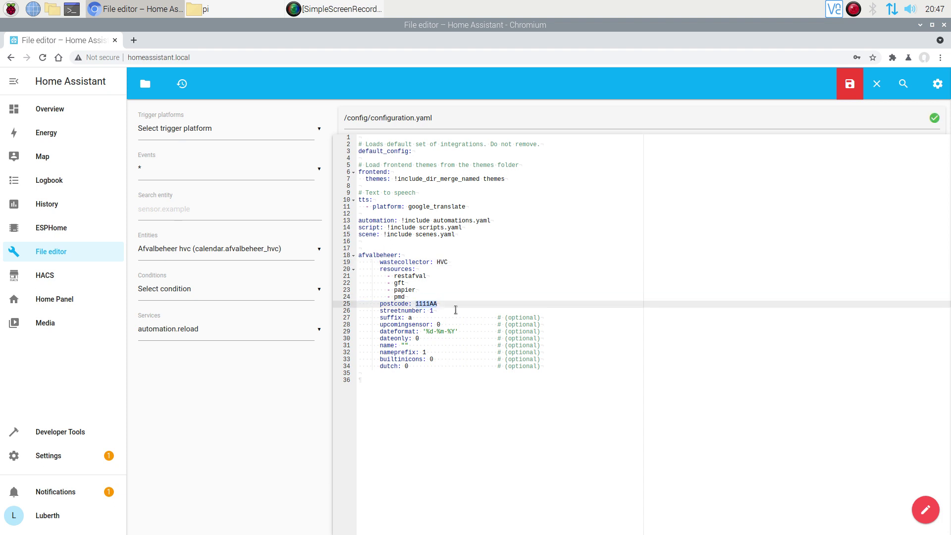
{"action": "type", "text": "1619GJ"}
{"action": "key", "text": "Down"}
{"action": "key", "text": "BackSpace"}
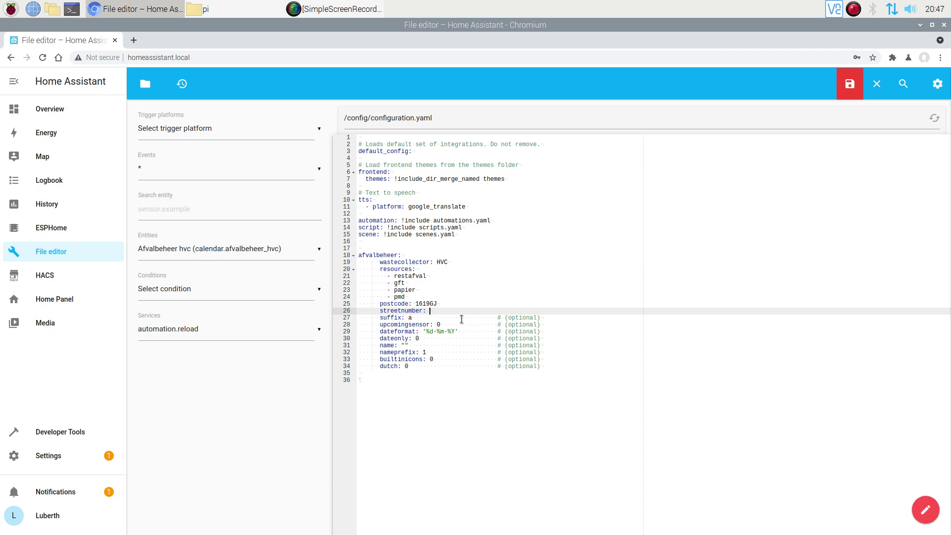
{"action": "type", "text": "30"}
{"action": "key", "text": "Down"}
{"action": "key", "text": "BackSpace"}
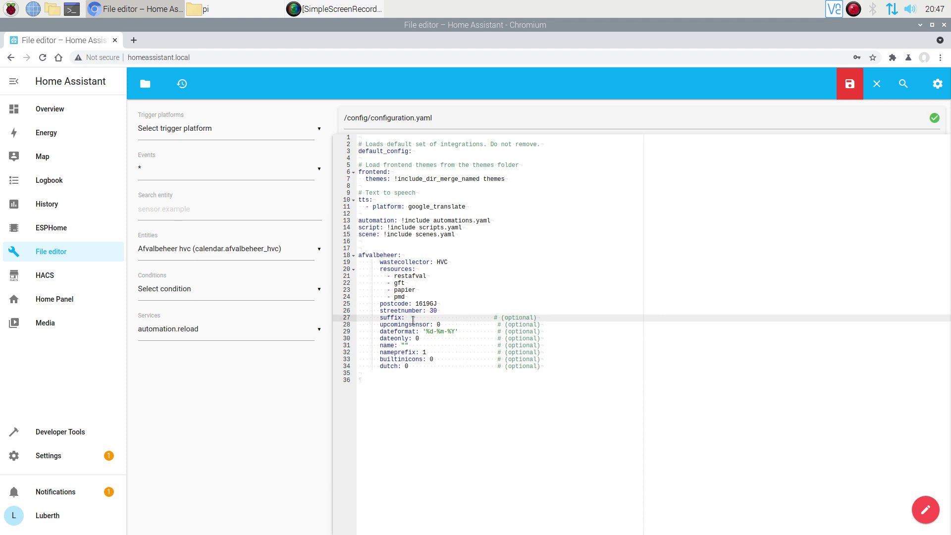
{"action": "type", "text": "\""}
Step: Set dutch and upcomingsensor to 1, then save configuration.yaml
{"action": "left_click", "coordinate": [435, 365]}
{"action": "key", "text": "Left"}
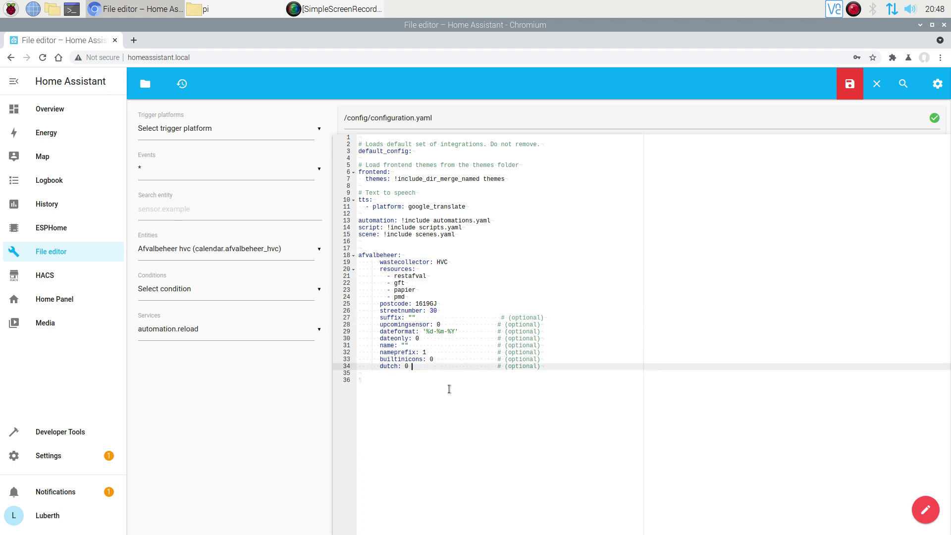
{"action": "key", "text": "BackSpace"}
{"action": "type", "text": "1"}
{"action": "left_click", "coordinate": [439, 324]}
{"action": "key", "text": "BackSpace"}
{"action": "type", "text": "1"}
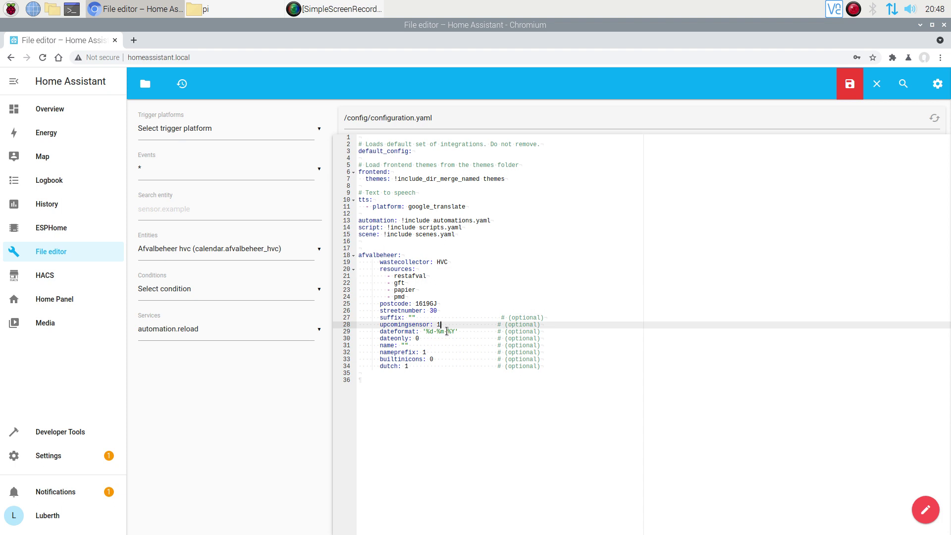
{"action": "left_click", "coordinate": [848, 86]}
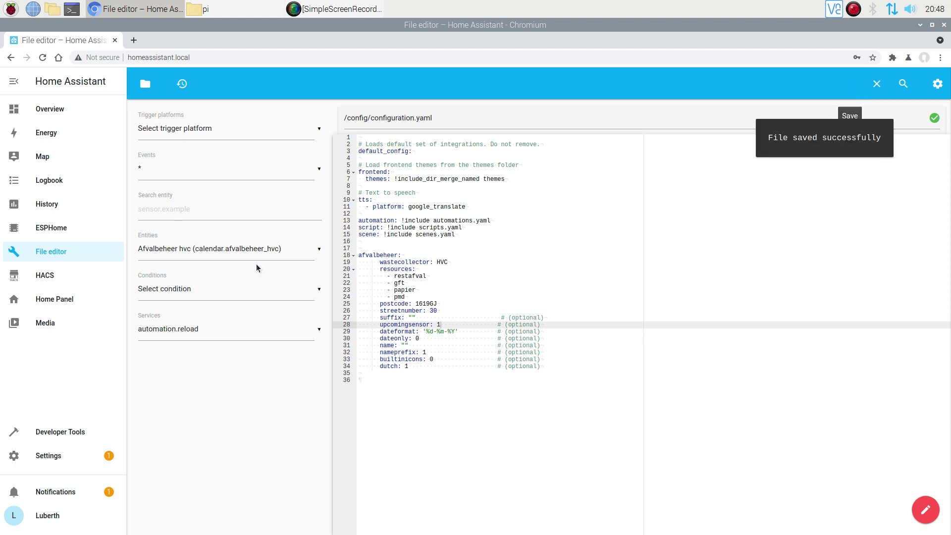
Step: Try a full restart from Developer Tools YAML, dismiss the 'afvalbeheer not found' error, and return to the File editor
{"action": "left_click", "coordinate": [49, 435]}
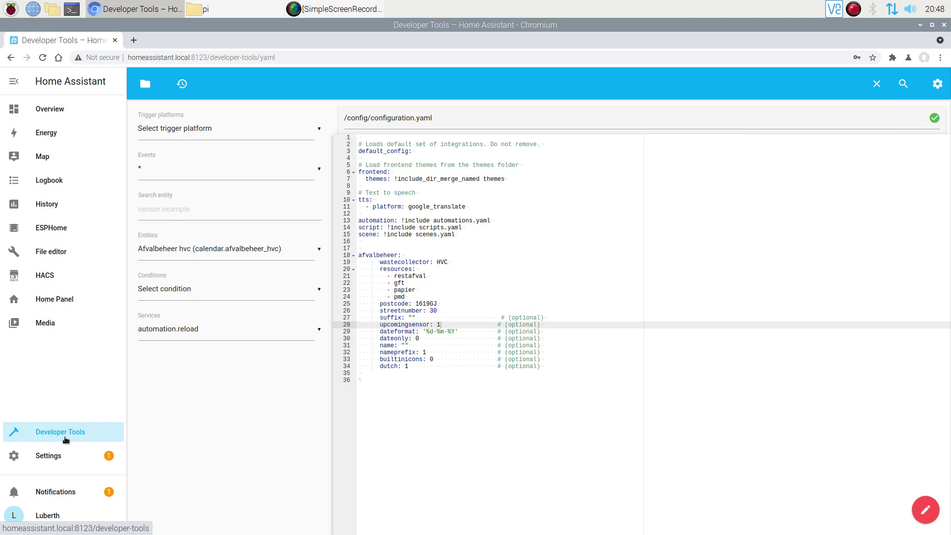
{"action": "left_click", "coordinate": [766, 250]}
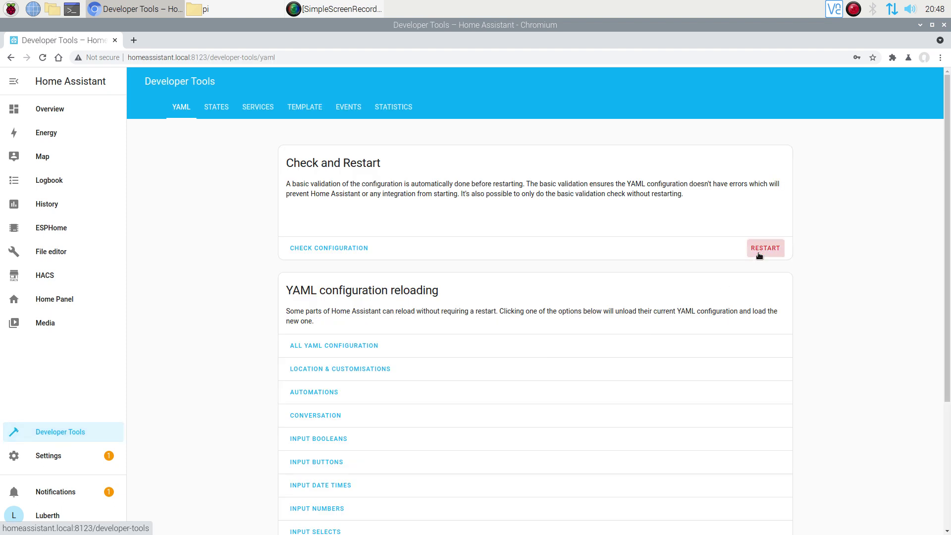
{"action": "left_click", "coordinate": [435, 307]}
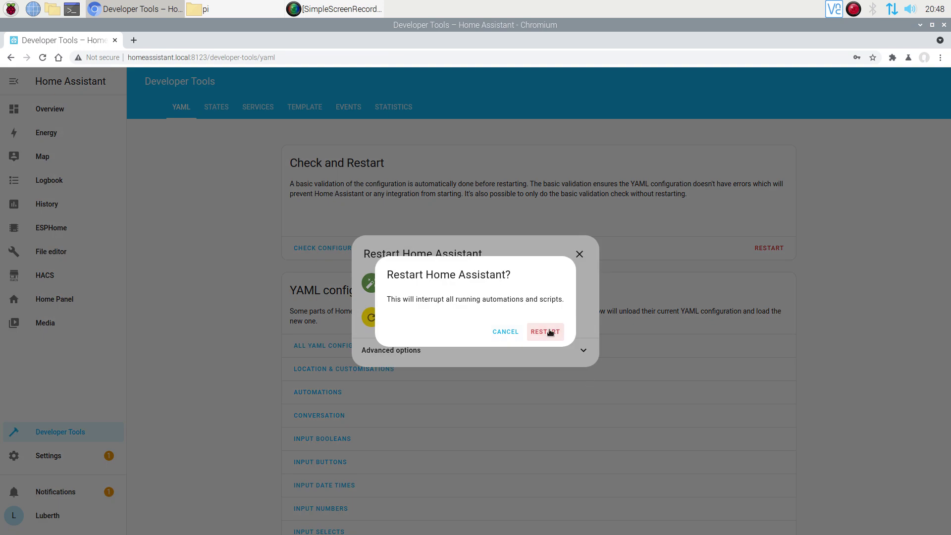
{"action": "left_click", "coordinate": [548, 331]}
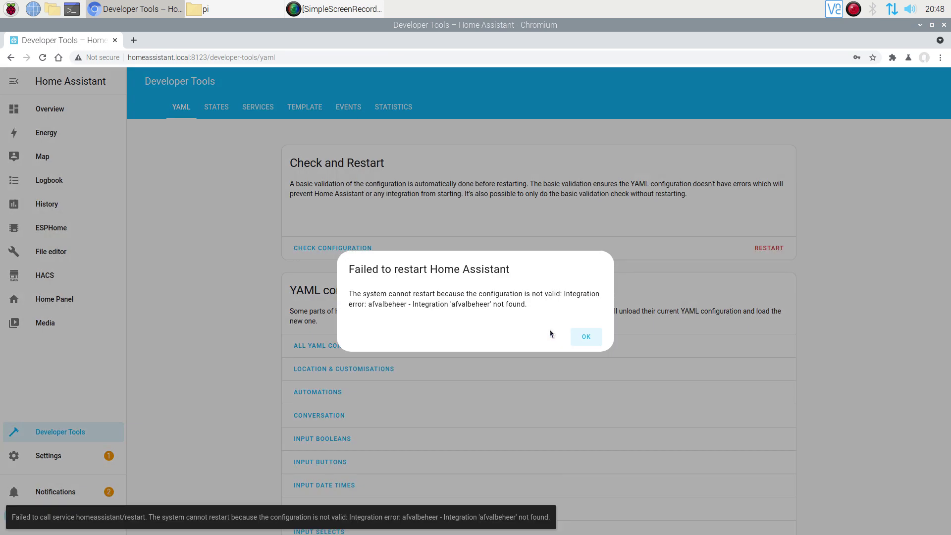
{"action": "left_click", "coordinate": [586, 336]}
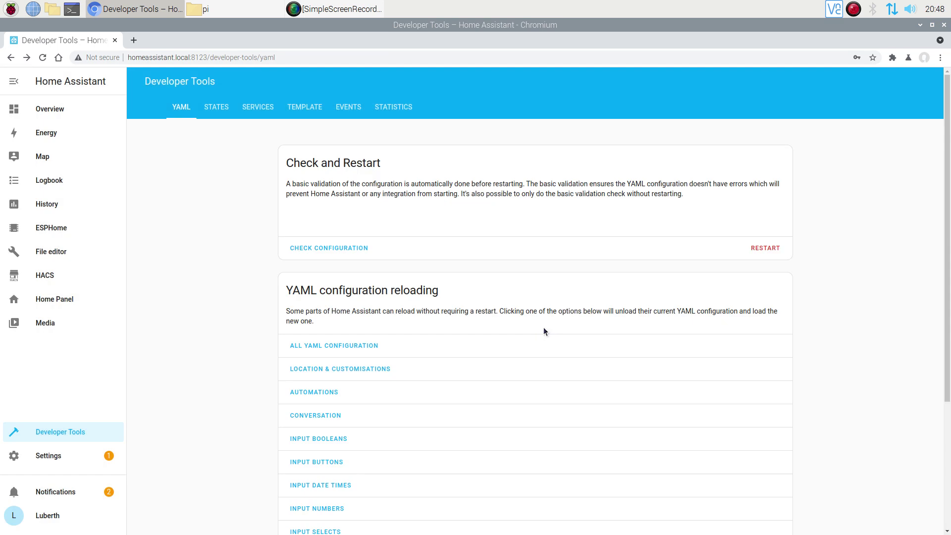
{"action": "left_click", "coordinate": [46, 253]}
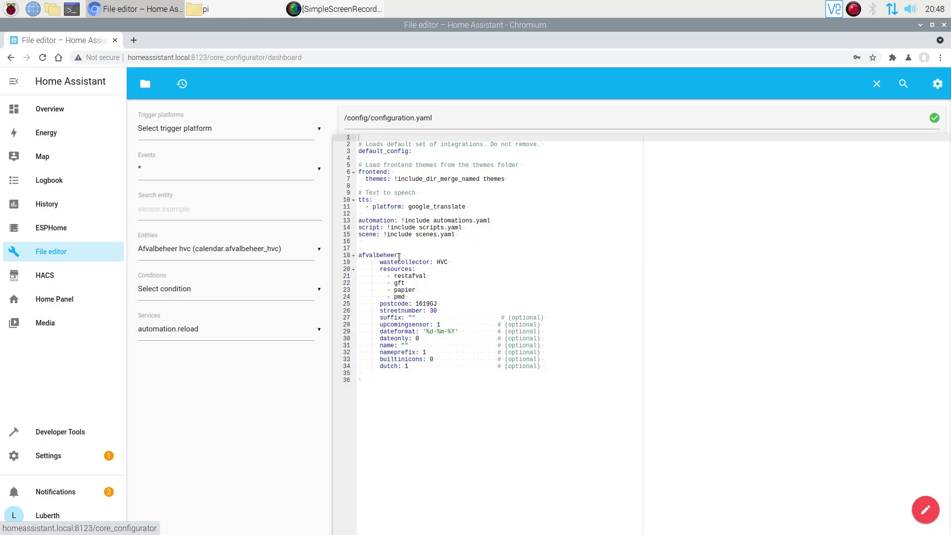
Step: Insert two blank lines above the afvalbeheer block and re-save configuration.yaml
{"action": "left_click", "coordinate": [357, 255]}
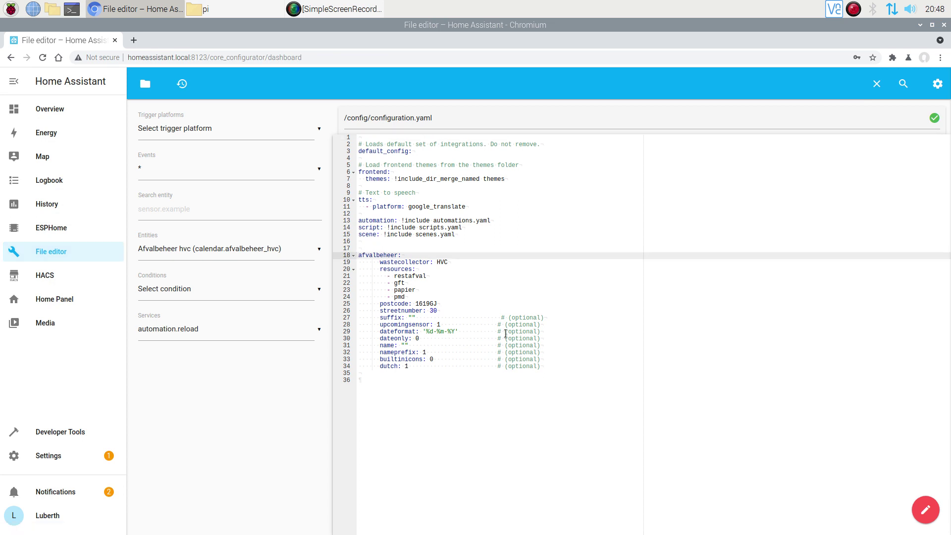
{"action": "key", "text": "Return"}
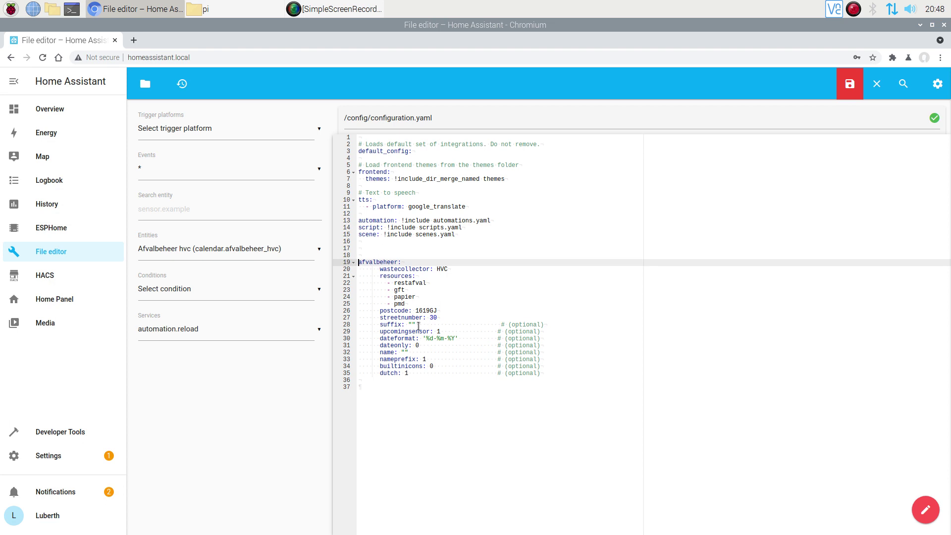
{"action": "left_click", "coordinate": [368, 254]}
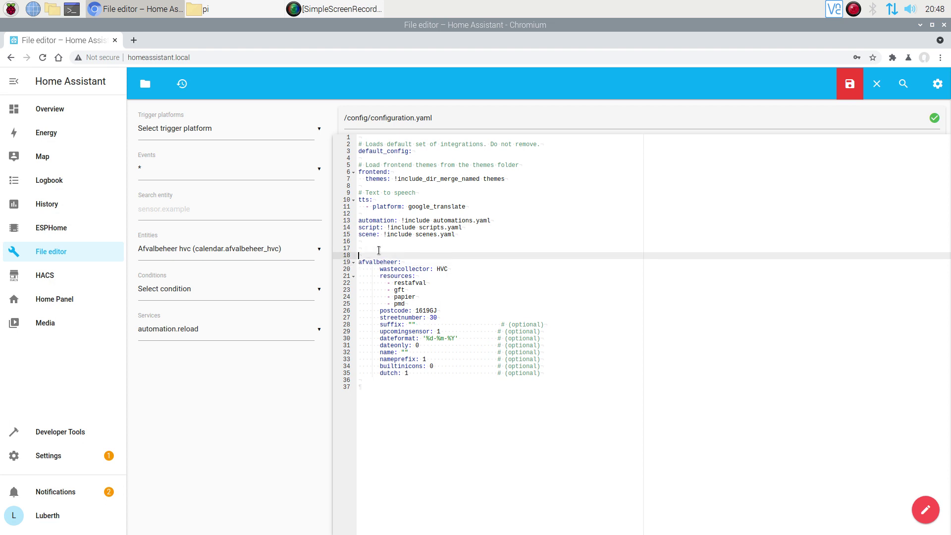
{"action": "key", "text": "Return"}
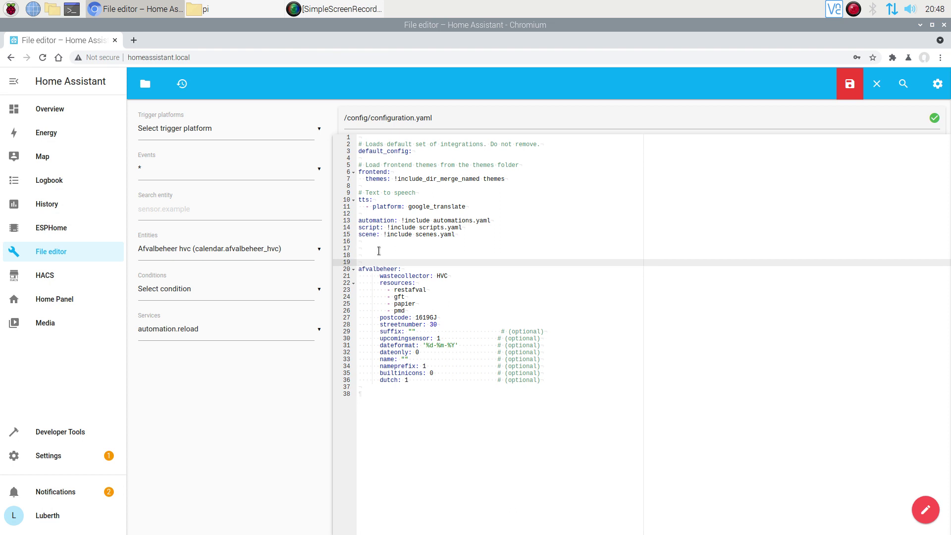
{"action": "left_click", "coordinate": [844, 87]}
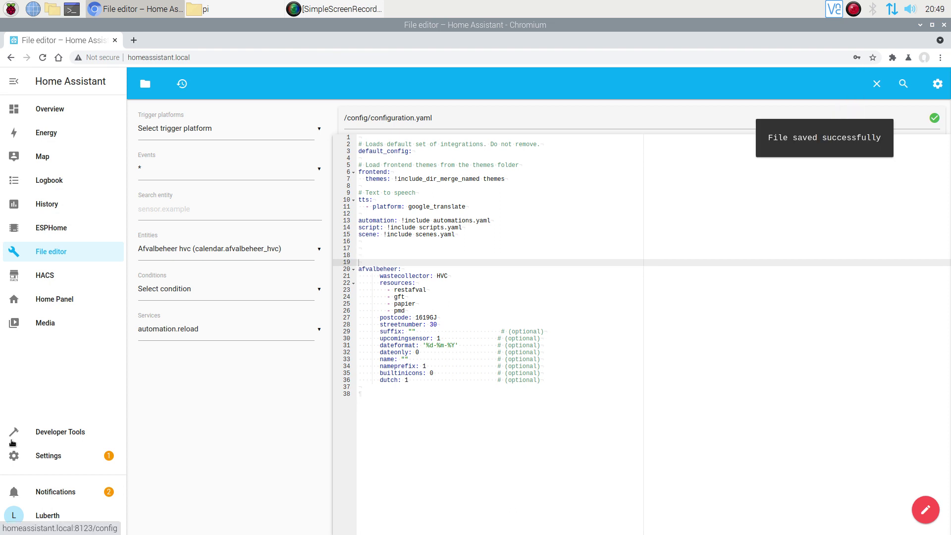
{"action": "left_click", "coordinate": [58, 432]}
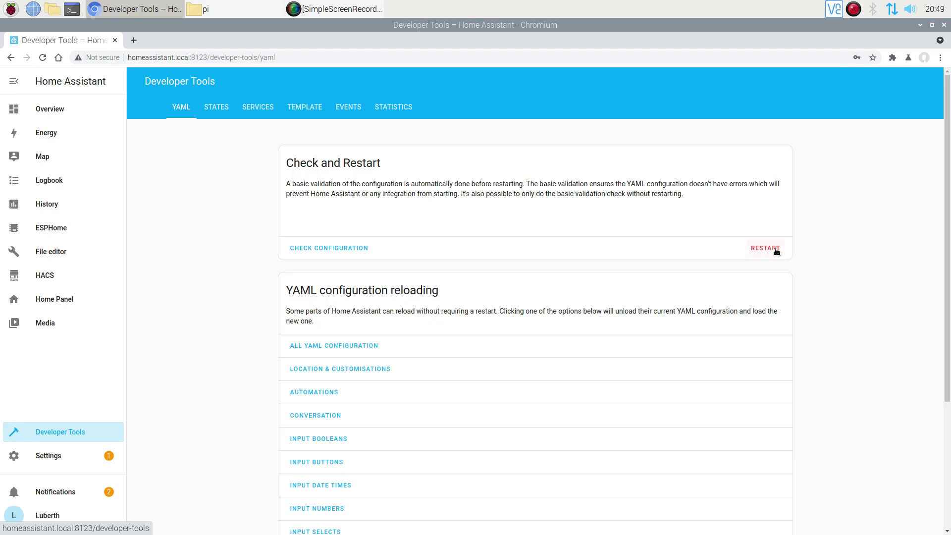
Step: Retry the full restart, dismiss the same 'afvalbeheer not found' error, and reopen configuration.yaml
{"action": "left_click", "coordinate": [775, 250]}
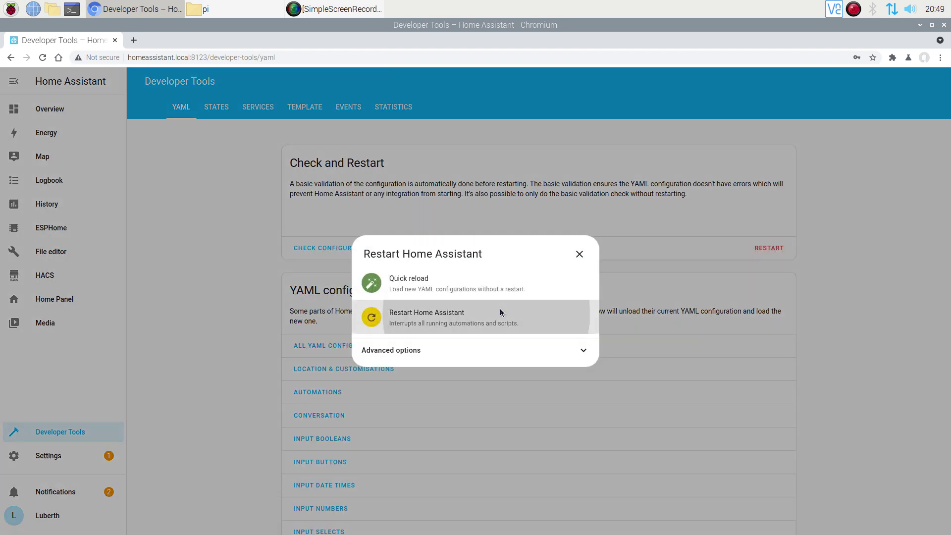
{"action": "left_click", "coordinate": [500, 313]}
{"action": "left_click", "coordinate": [543, 333]}
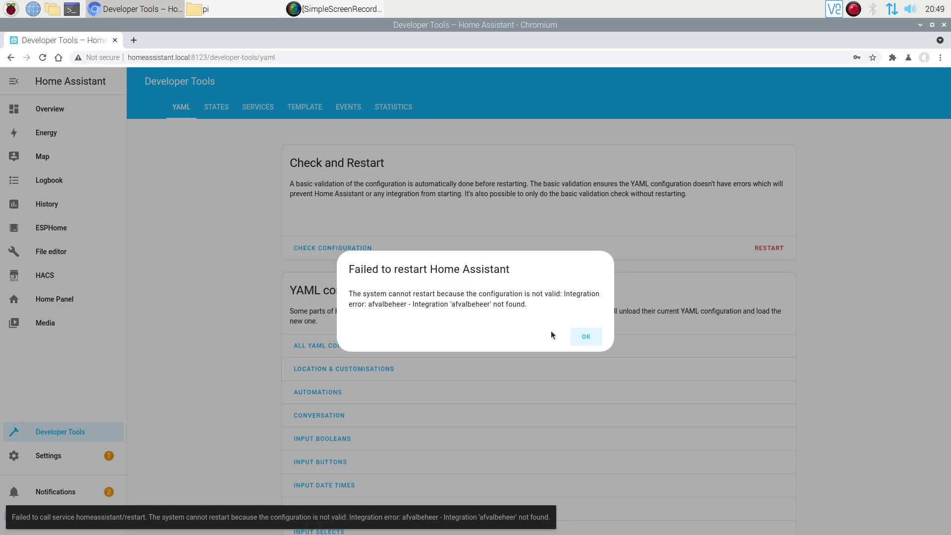
{"action": "left_click", "coordinate": [583, 338]}
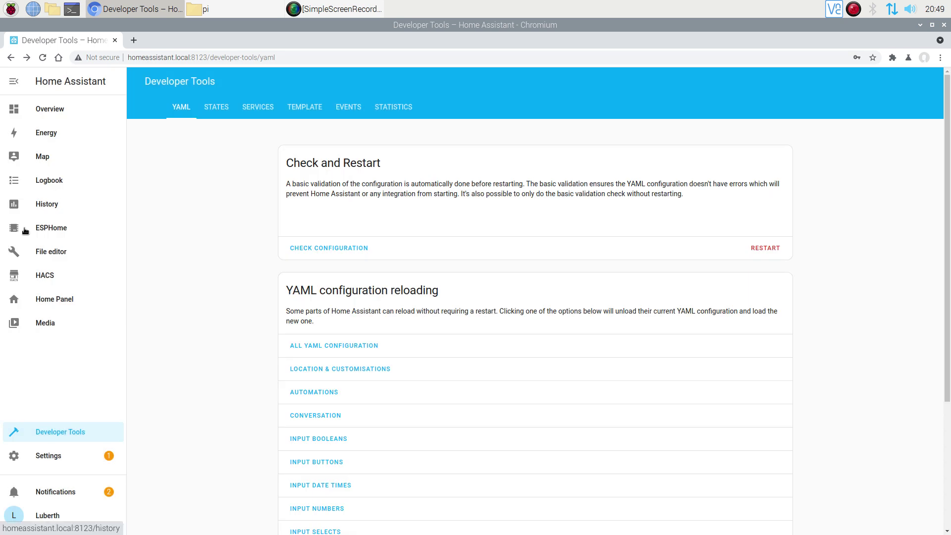
{"action": "left_click", "coordinate": [45, 253]}
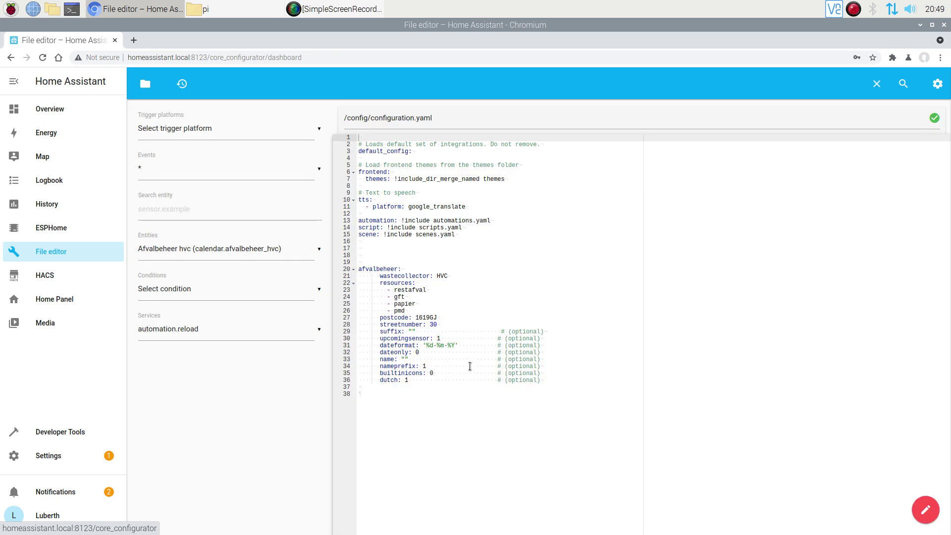
Step: Copy the afvalbeheer block on lines 20-37, delete it, and save configuration.yaml
{"action": "left_click_drag", "start_coordinate": [426, 392], "coordinate": [357, 269]}
{"action": "right_click", "coordinate": [385, 286]}
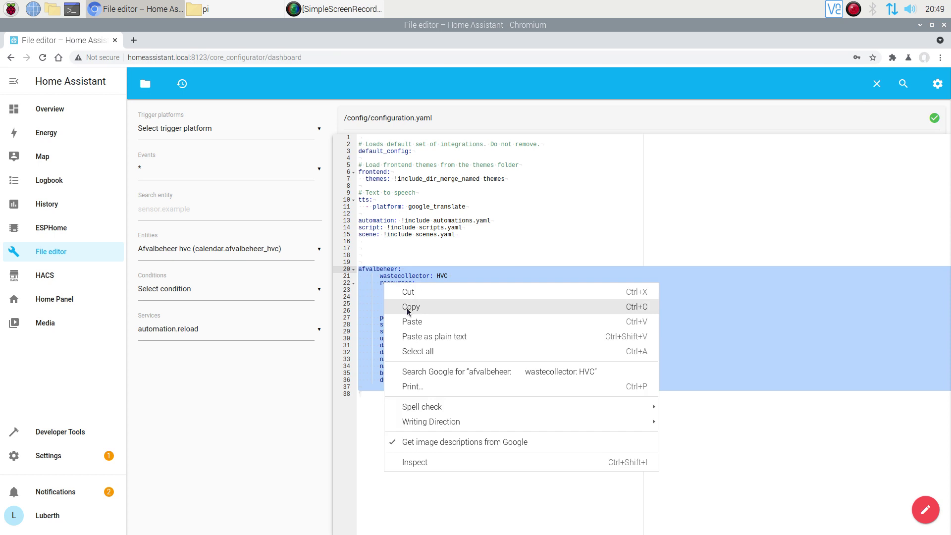
{"action": "left_click", "coordinate": [406, 308]}
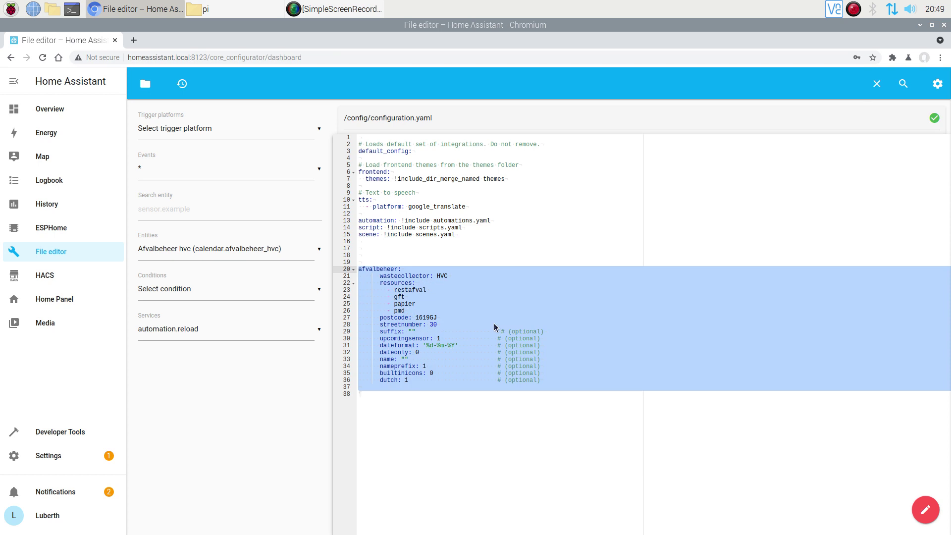
{"action": "key", "text": "Delete"}
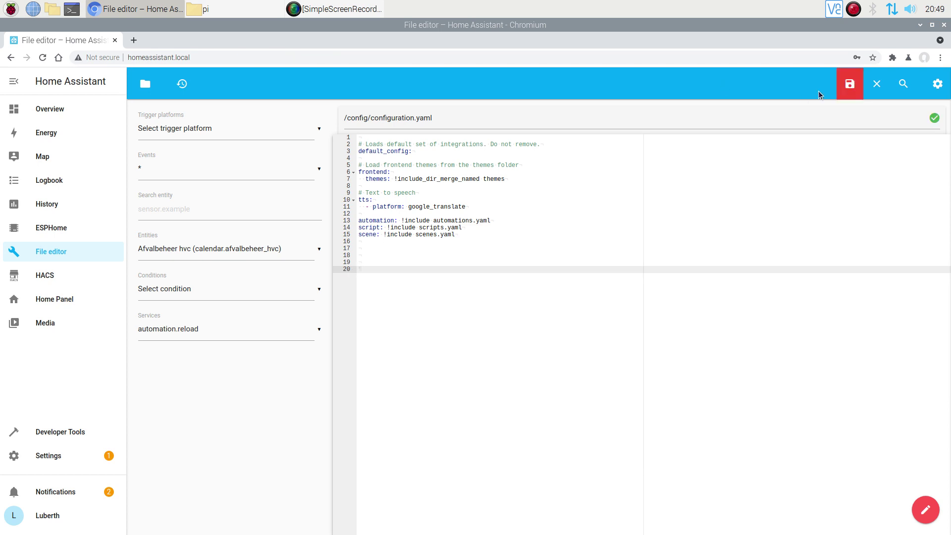
{"action": "left_click", "coordinate": [849, 84]}
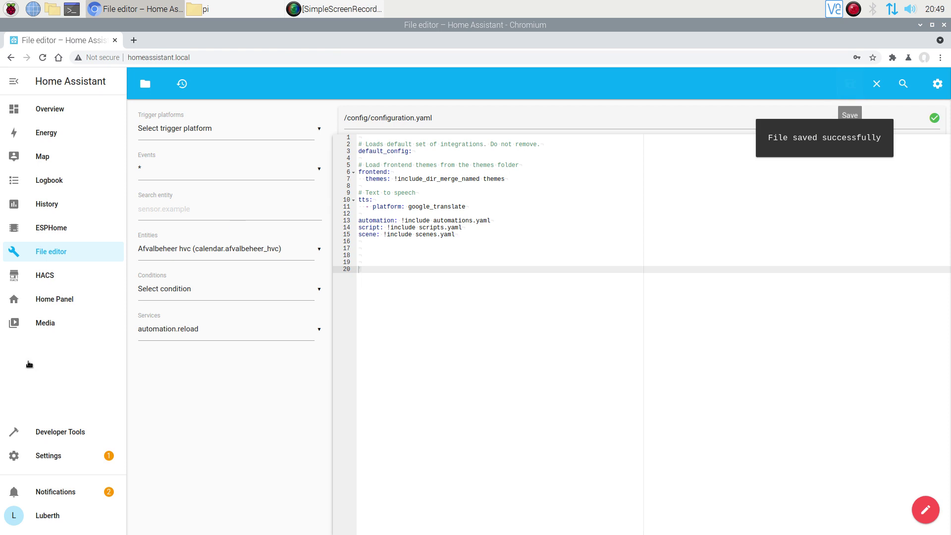
Step: Restart Home Assistant fully from Developer Tools now that the afvalbeheer block is gone
{"action": "left_click", "coordinate": [45, 435]}
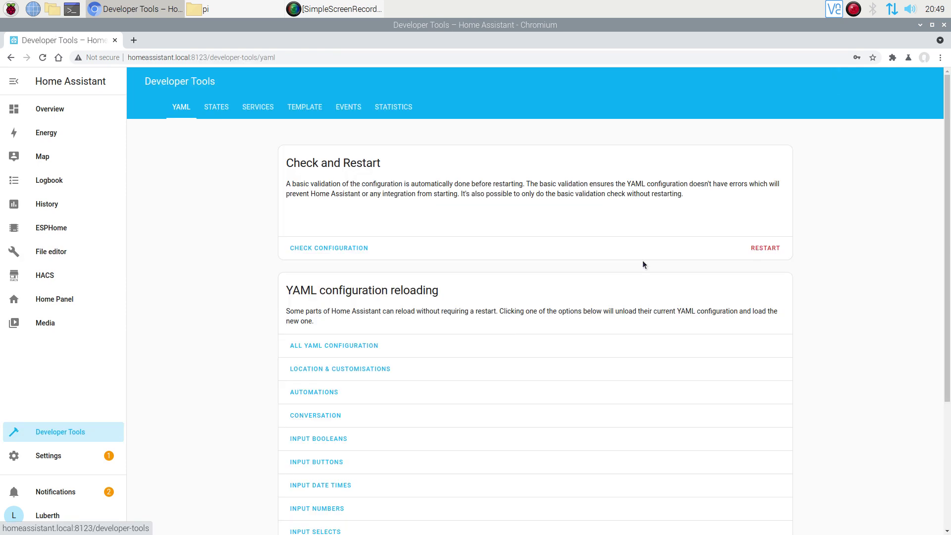
{"action": "left_click", "coordinate": [759, 250]}
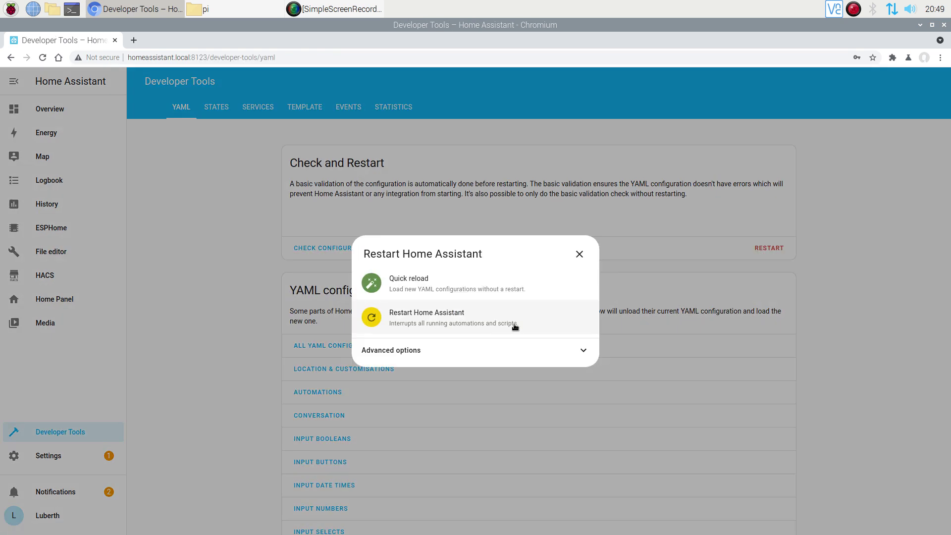
{"action": "left_click", "coordinate": [493, 325]}
{"action": "left_click", "coordinate": [535, 328]}
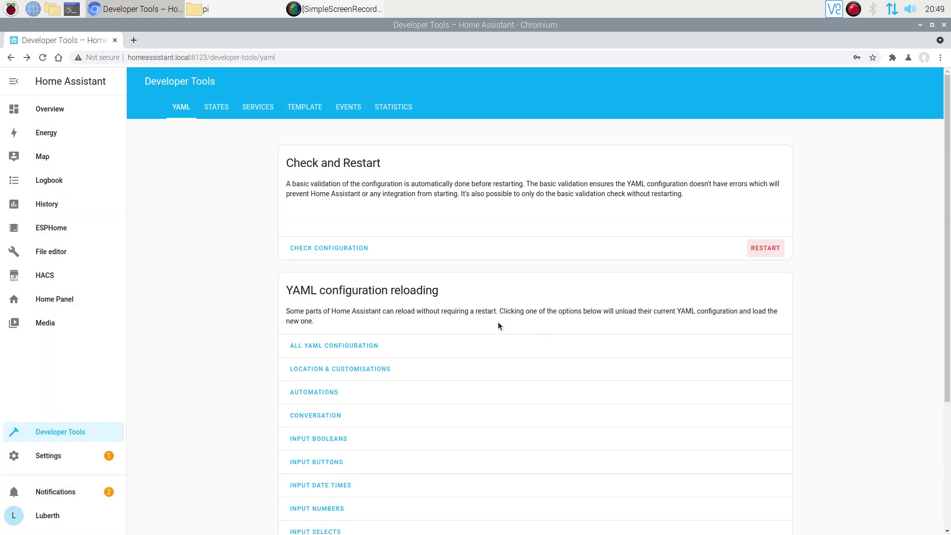
{"action": "left_click", "coordinate": [52, 251]}
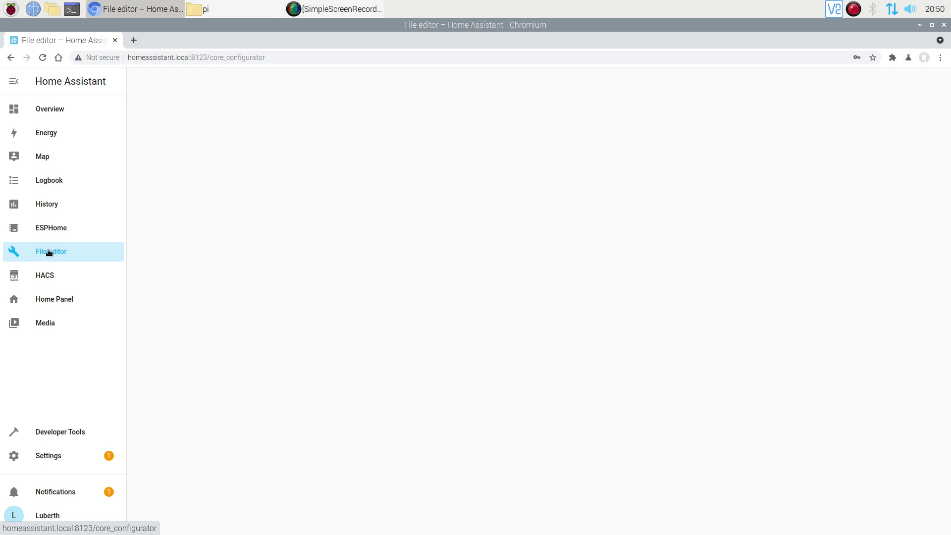
Step: Bring the PCManFM 'pi' home-folder window forward and close it
{"action": "left_click", "coordinate": [258, 9]}
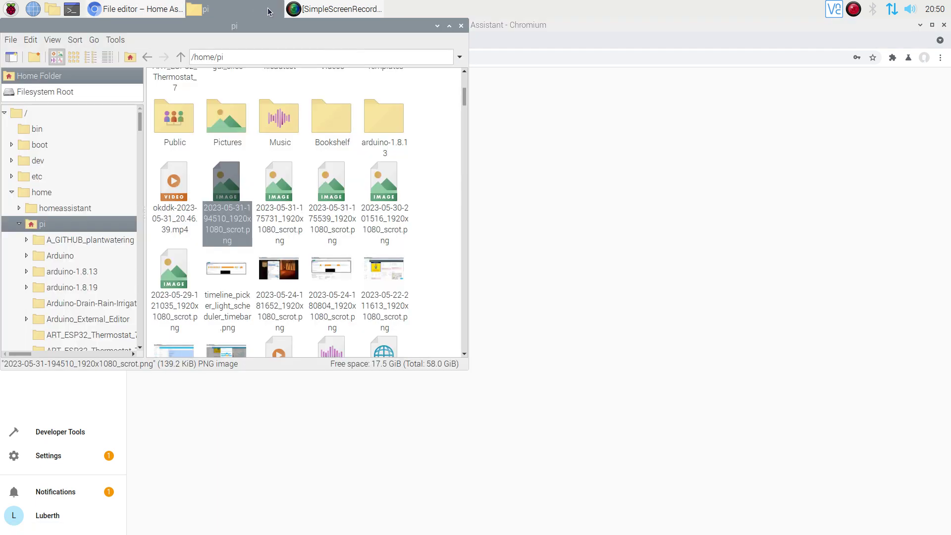
{"action": "left_click", "coordinate": [461, 25]}
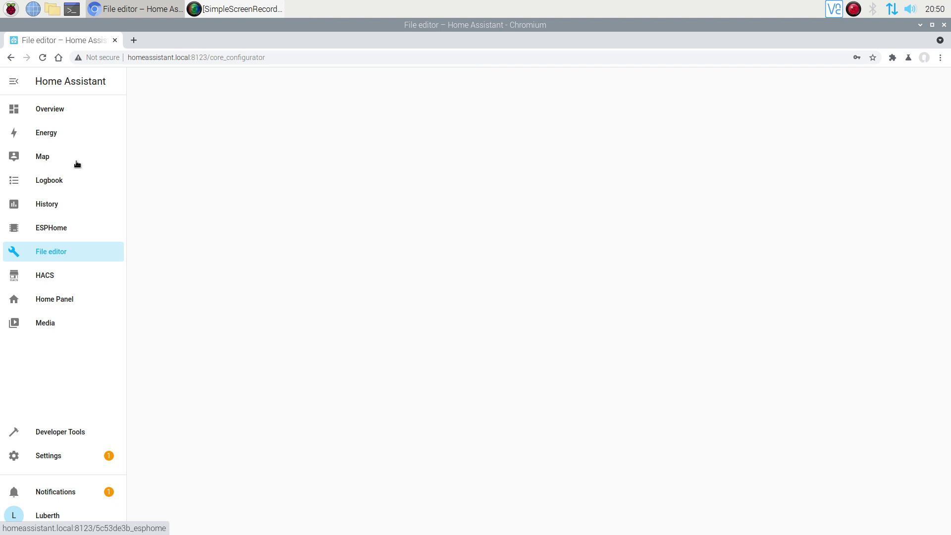
Step: After the restart, pass through the Overview dashboard and reload configuration.yaml in the File editor
{"action": "left_click", "coordinate": [59, 106]}
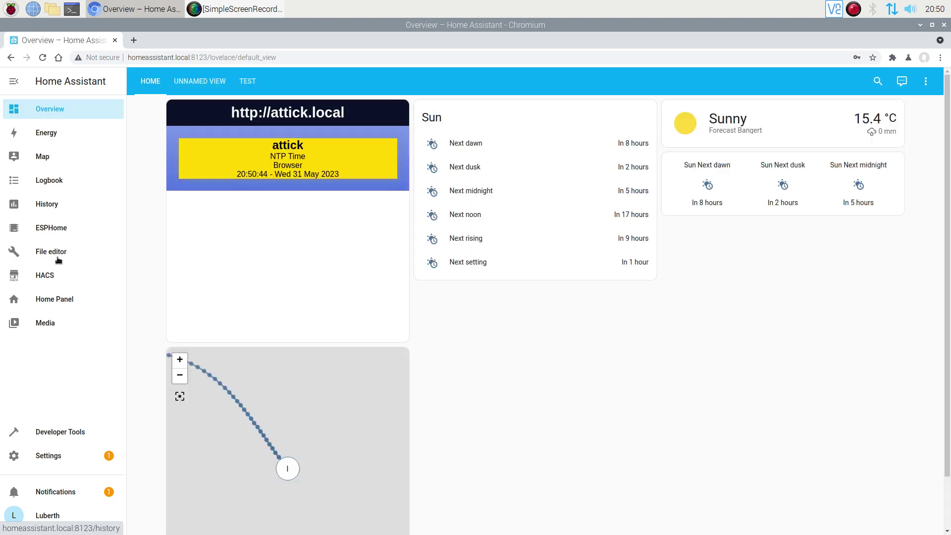
{"action": "left_click", "coordinate": [55, 252]}
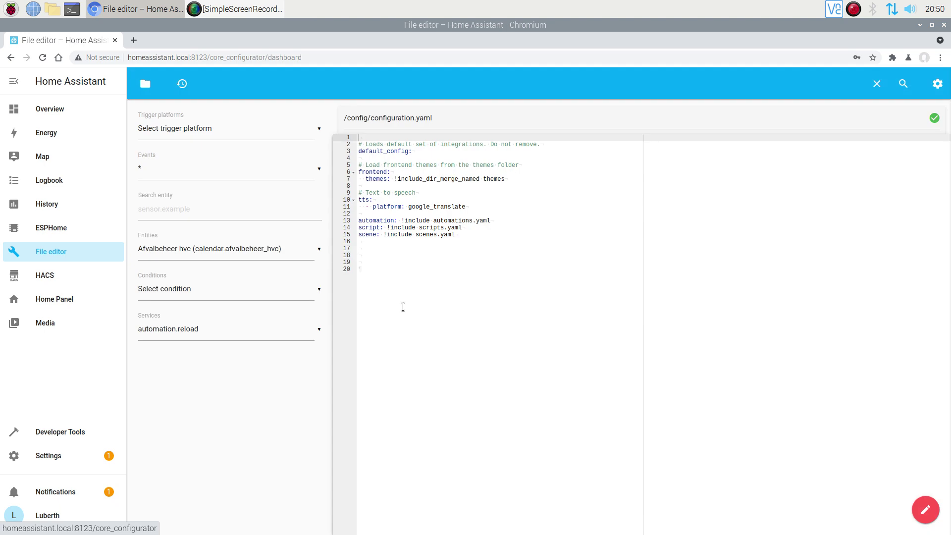
Step: Paste the HVC afvalbeheer block back at line 20 of configuration.yaml and save the file
{"action": "left_click", "coordinate": [401, 297]}
{"action": "right_click", "coordinate": [391, 272]}
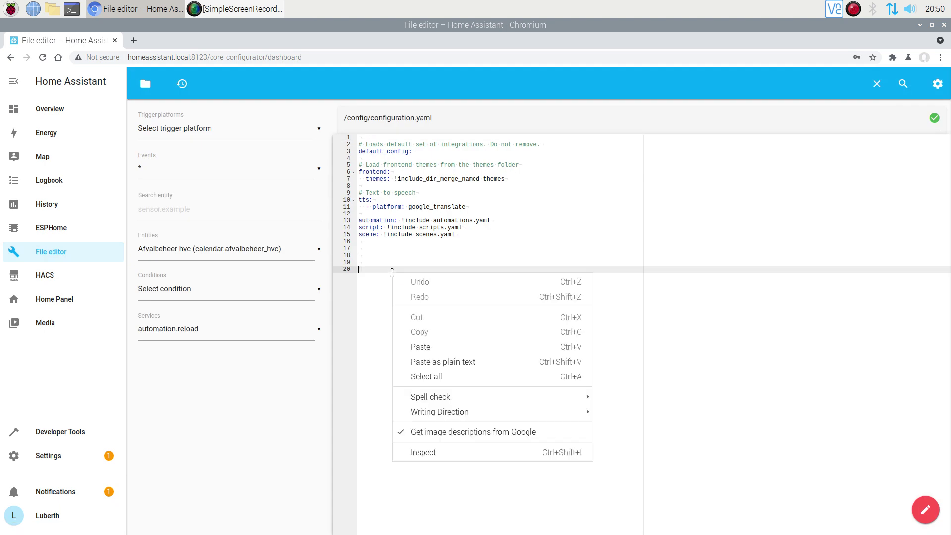
{"action": "left_click", "coordinate": [422, 348]}
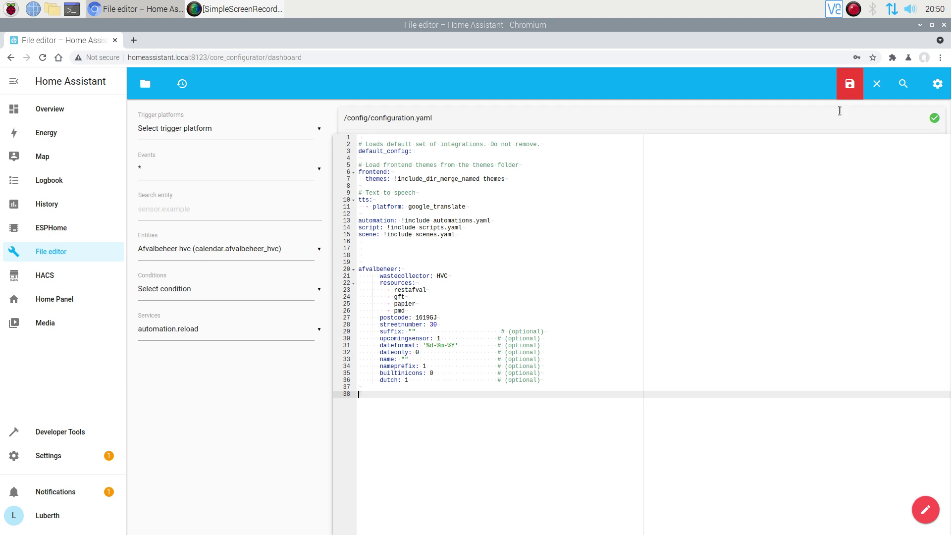
{"action": "left_click", "coordinate": [850, 84]}
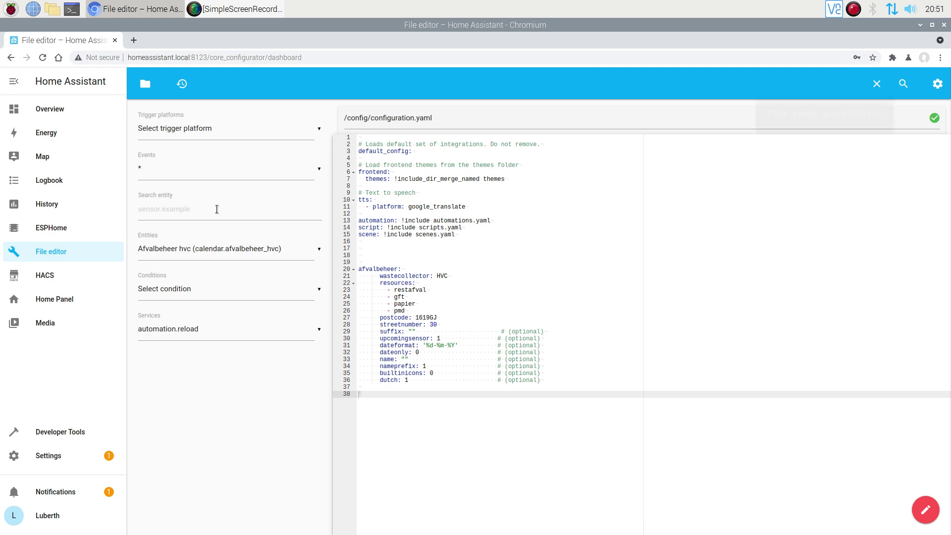
Step: Do a full Home Assistant restart from Developer Tools, then go to the Overview dashboard
{"action": "left_click", "coordinate": [52, 432]}
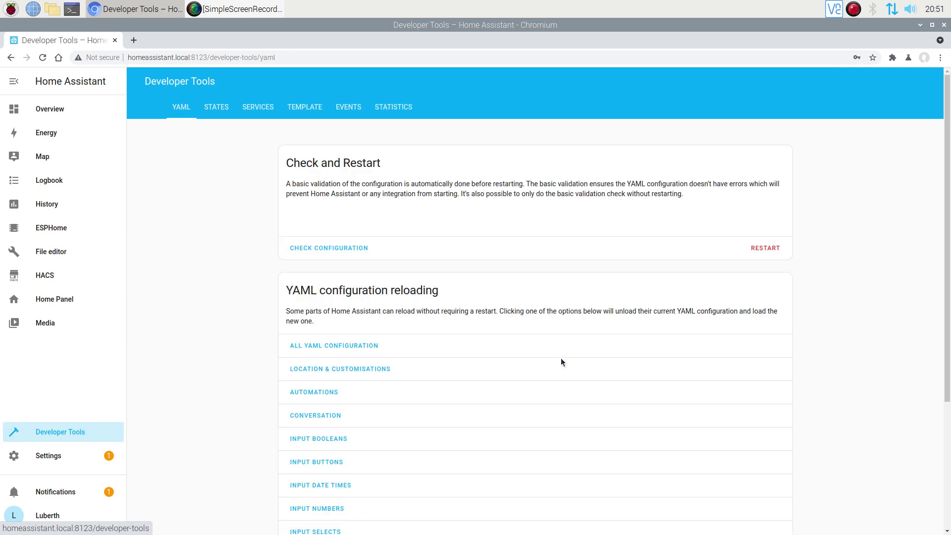
{"action": "left_click", "coordinate": [765, 248]}
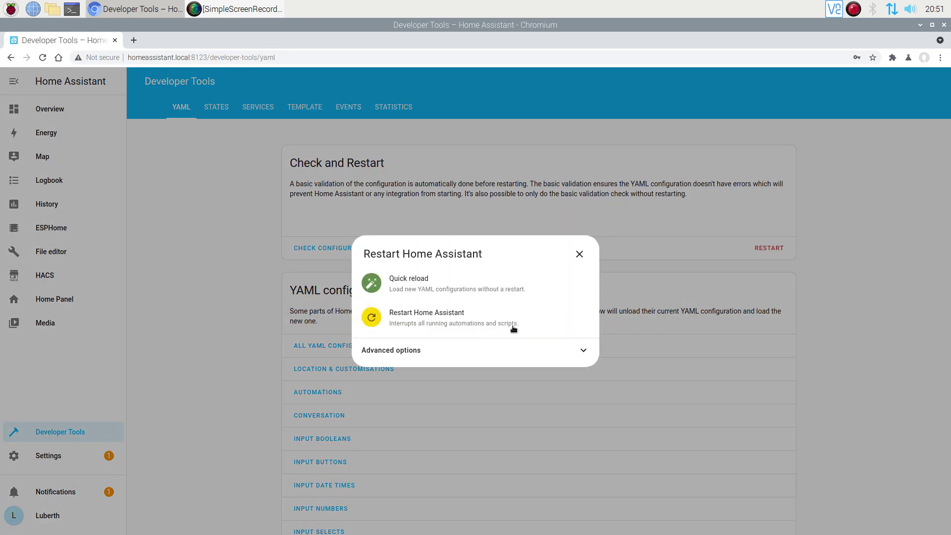
{"action": "left_click", "coordinate": [512, 327]}
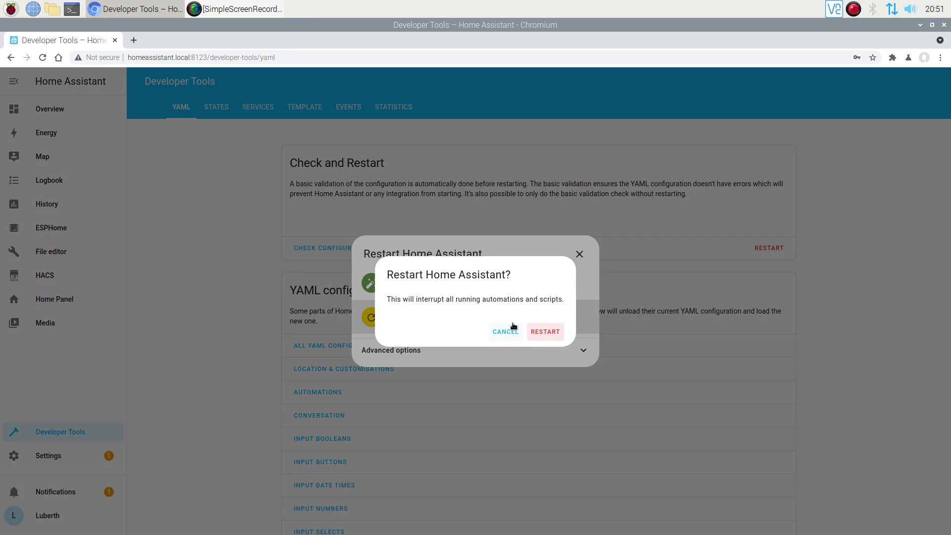
{"action": "left_click", "coordinate": [544, 331]}
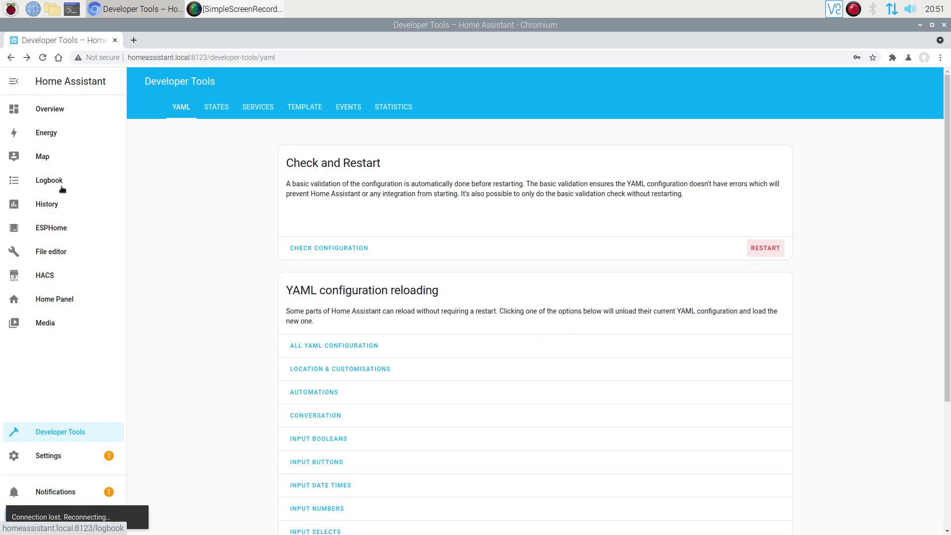
{"action": "left_click", "coordinate": [51, 109]}
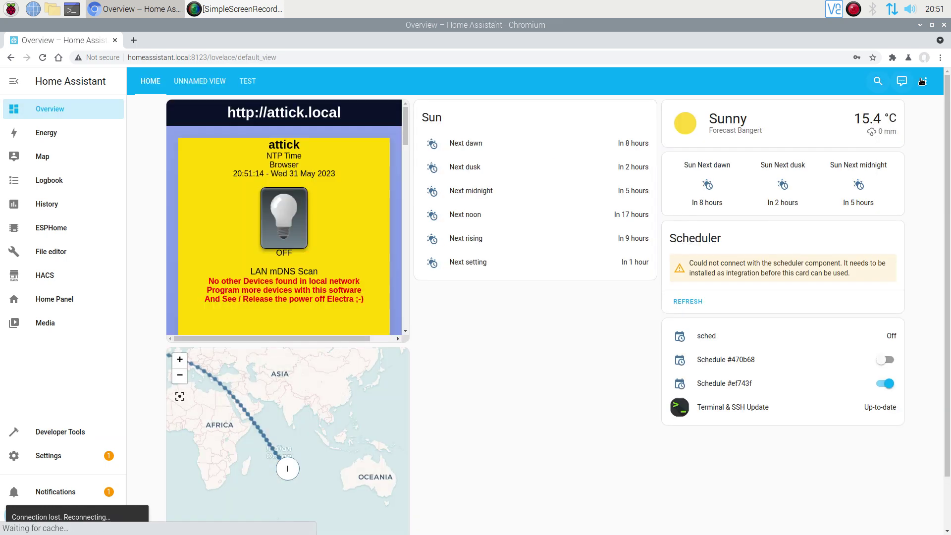
Step: Put the dashboard in edit mode, list cards by entity, and pick Afvalbeheer hvc
{"action": "left_click", "coordinate": [925, 81]}
{"action": "left_click", "coordinate": [900, 107]}
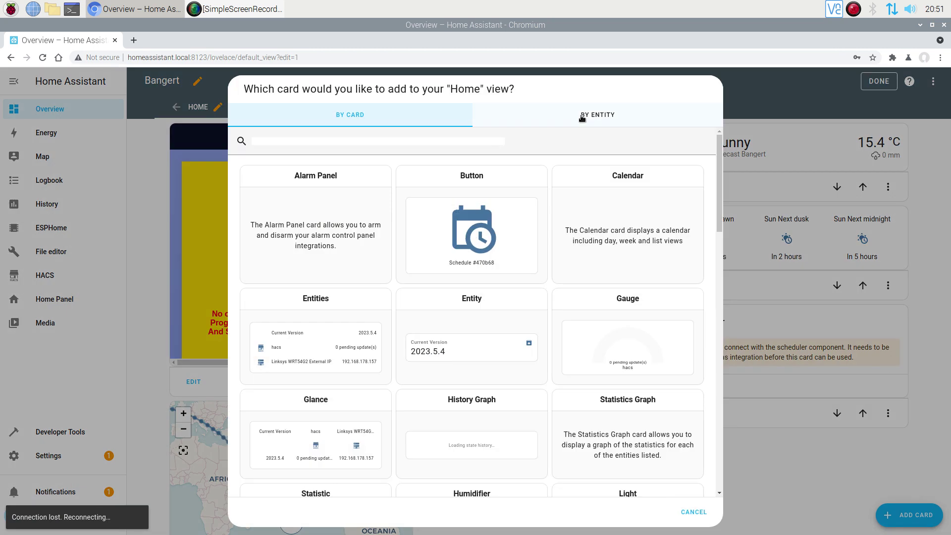
{"action": "left_click", "coordinate": [582, 117]}
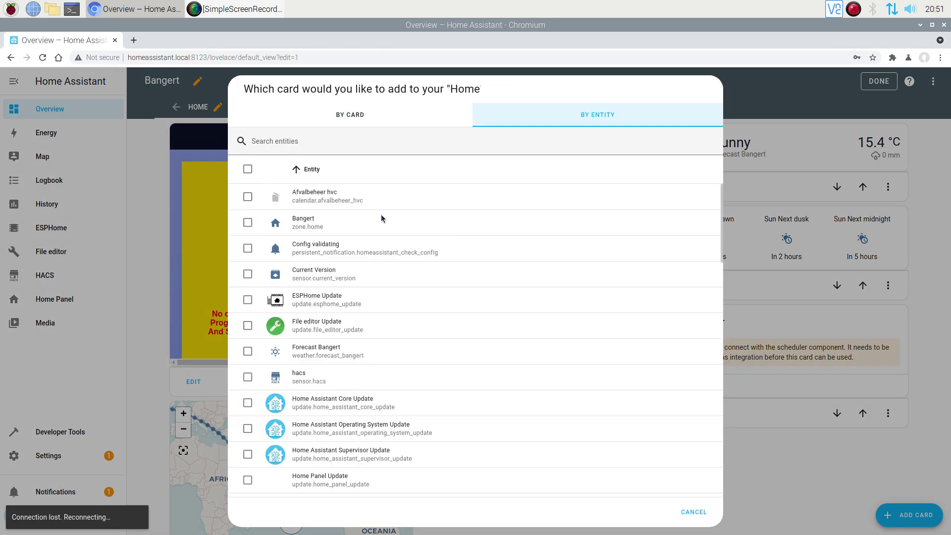
{"action": "left_click", "coordinate": [249, 204]}
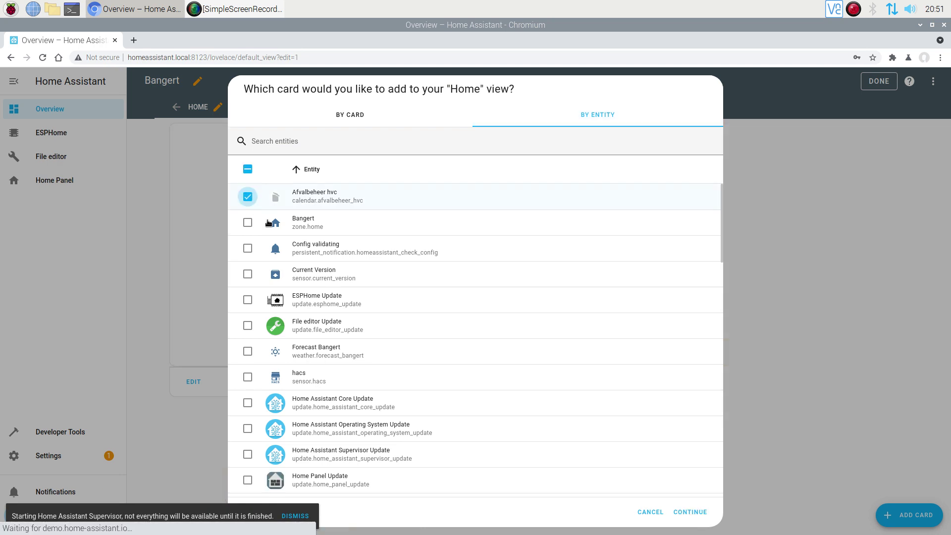
Step: Select the Hvc restafval, Hvc pmd and Hvc papier sensors for the card
{"action": "scroll", "coordinate": [275, 250], "scroll_direction": "down", "scroll_amount": 3}
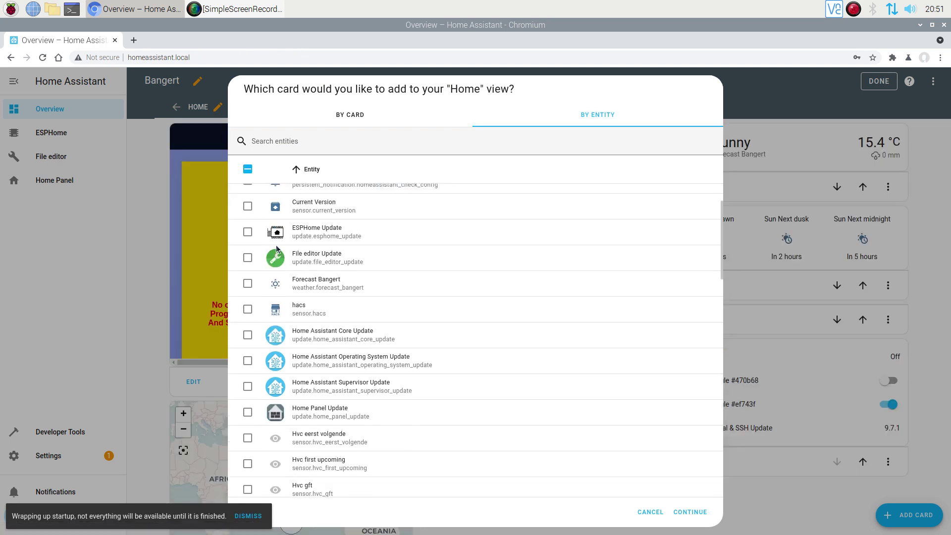
{"action": "scroll", "coordinate": [283, 257], "scroll_direction": "down", "scroll_amount": 7}
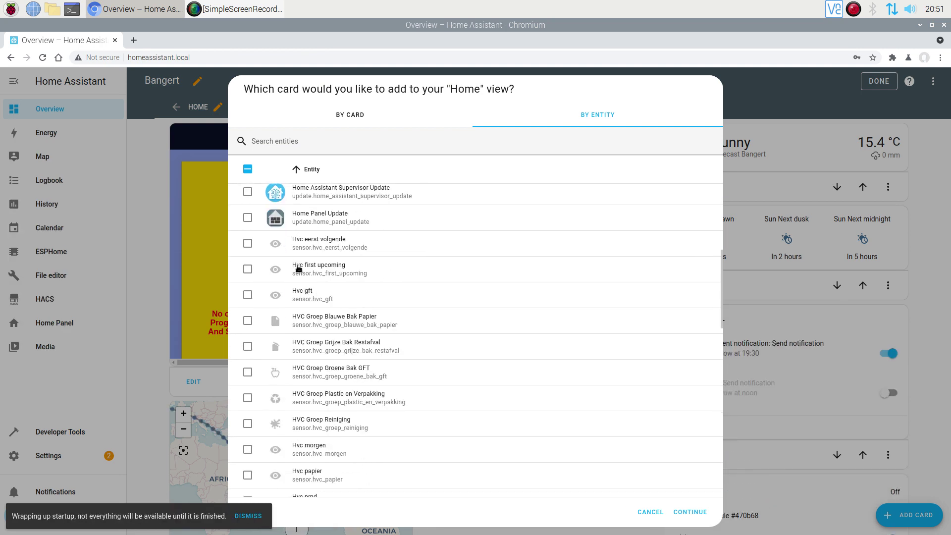
{"action": "scroll", "coordinate": [309, 273], "scroll_direction": "down", "scroll_amount": 4}
{"action": "scroll", "coordinate": [313, 274], "scroll_direction": "down", "scroll_amount": 3}
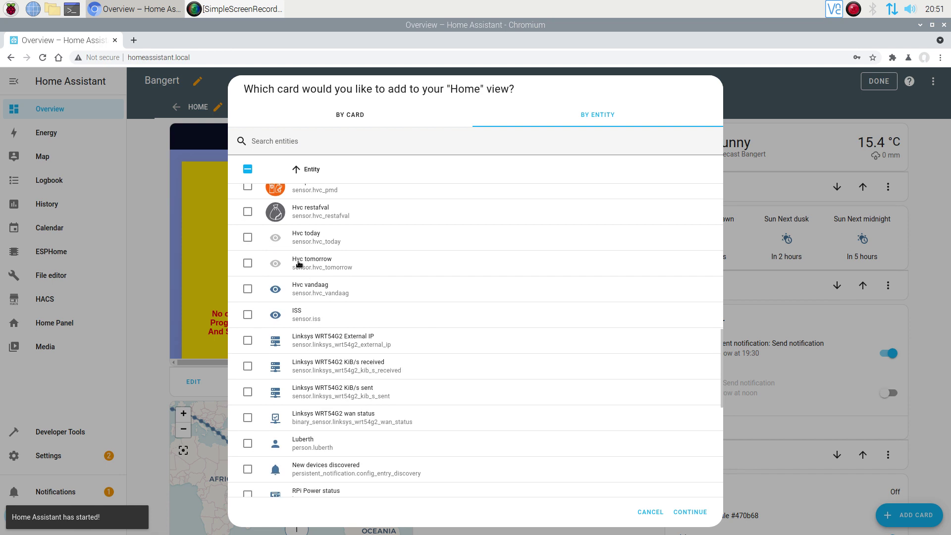
{"action": "scroll", "coordinate": [297, 266], "scroll_direction": "up", "scroll_amount": 1}
{"action": "left_click", "coordinate": [248, 264]}
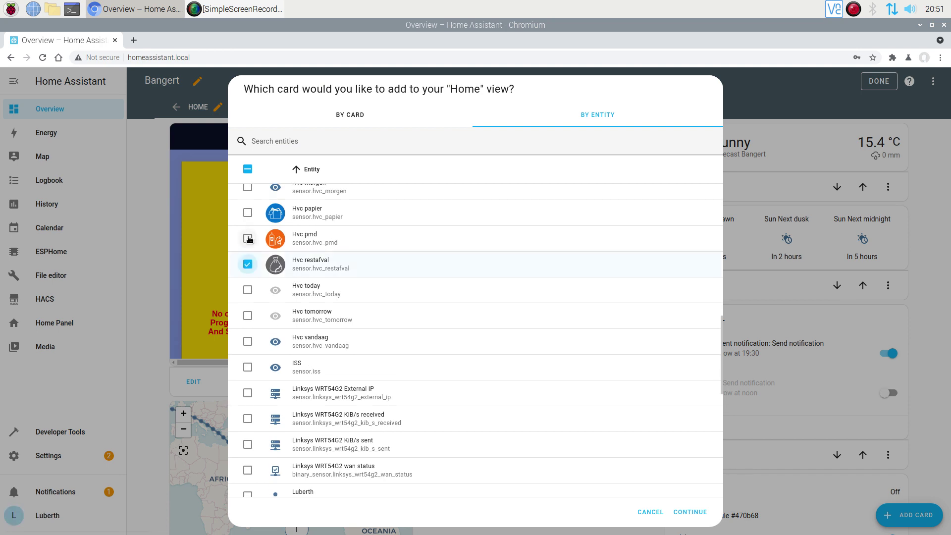
{"action": "left_click", "coordinate": [247, 238]}
{"action": "left_click", "coordinate": [248, 213]}
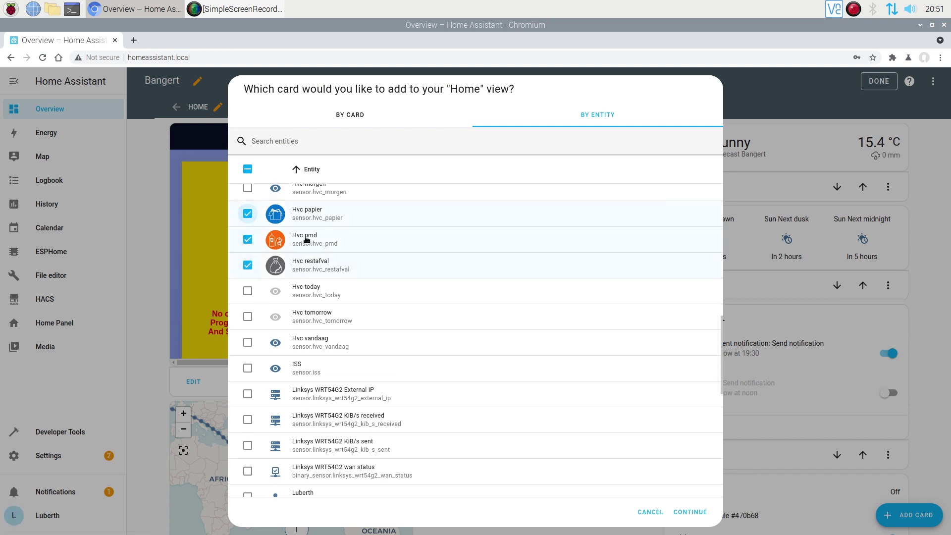
Step: Add the Hvc eerst volgende sensor and continue to the suggested card layout
{"action": "scroll", "coordinate": [309, 248], "scroll_direction": "up", "scroll_amount": 3}
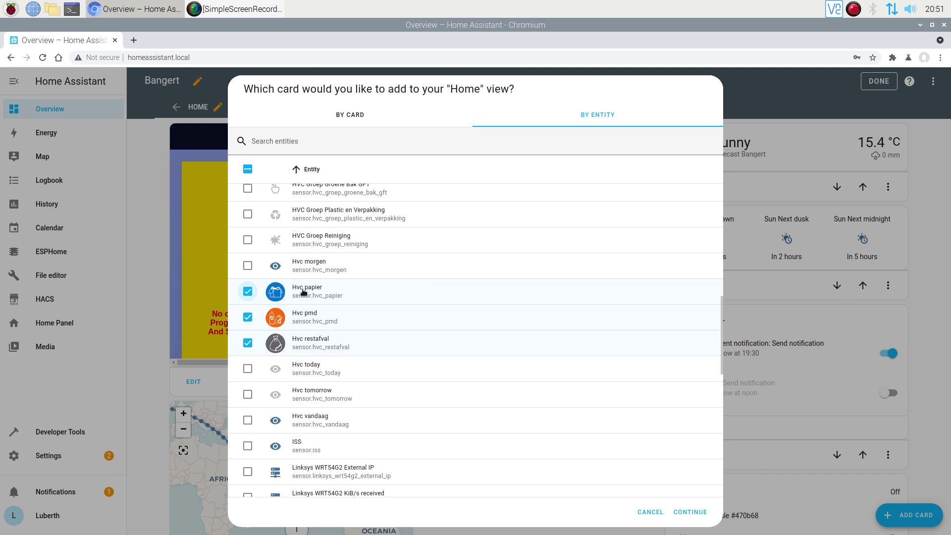
{"action": "scroll", "coordinate": [335, 303], "scroll_direction": "down", "scroll_amount": 12}
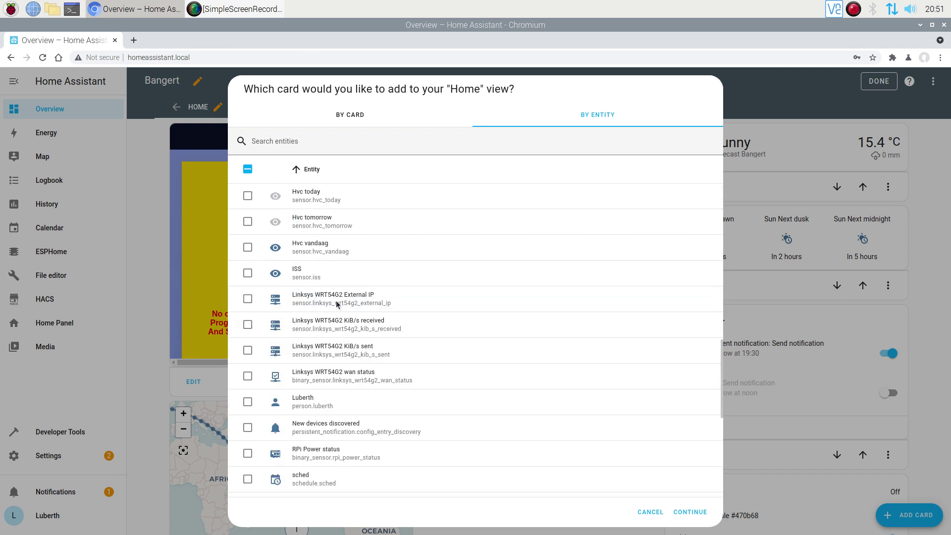
{"action": "scroll", "coordinate": [337, 304], "scroll_direction": "down", "scroll_amount": 6}
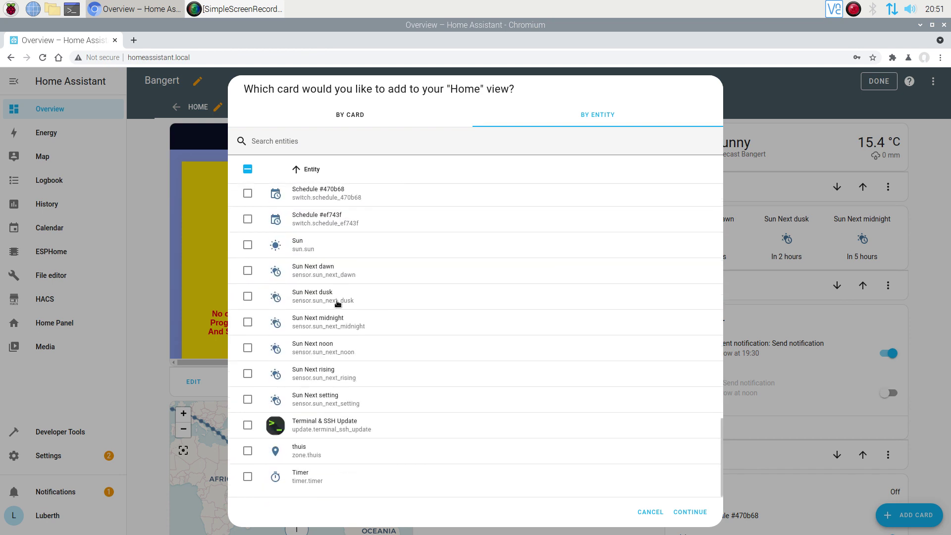
{"action": "scroll", "coordinate": [337, 304], "scroll_direction": "up", "scroll_amount": 7}
{"action": "scroll", "coordinate": [337, 303], "scroll_direction": "up", "scroll_amount": 9}
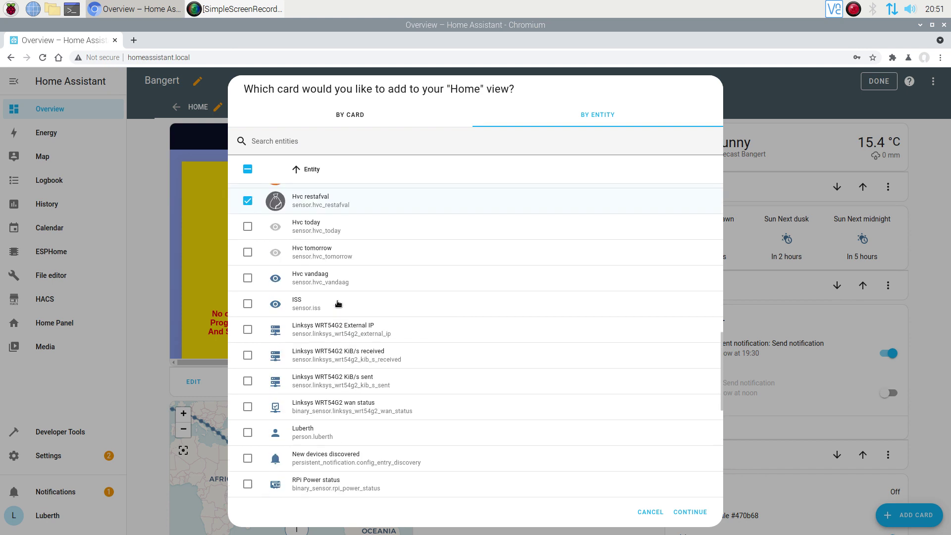
{"action": "scroll", "coordinate": [338, 303], "scroll_direction": "up", "scroll_amount": 8}
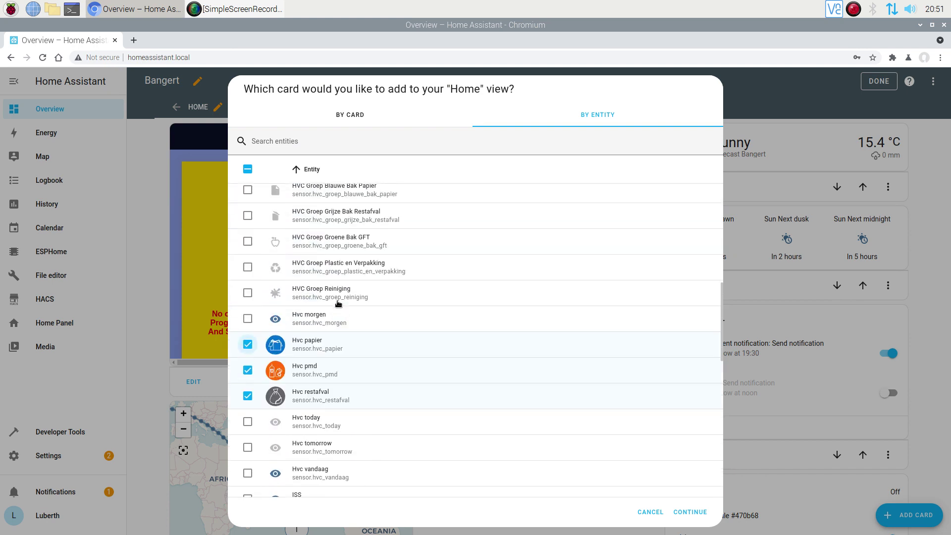
{"action": "scroll", "coordinate": [338, 303], "scroll_direction": "up", "scroll_amount": 4}
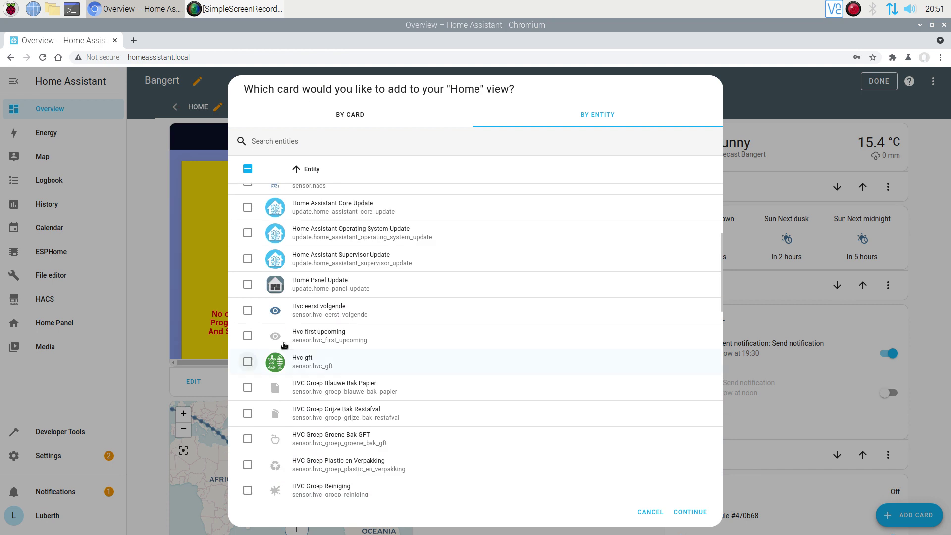
{"action": "scroll", "coordinate": [322, 276], "scroll_direction": "up", "scroll_amount": 6}
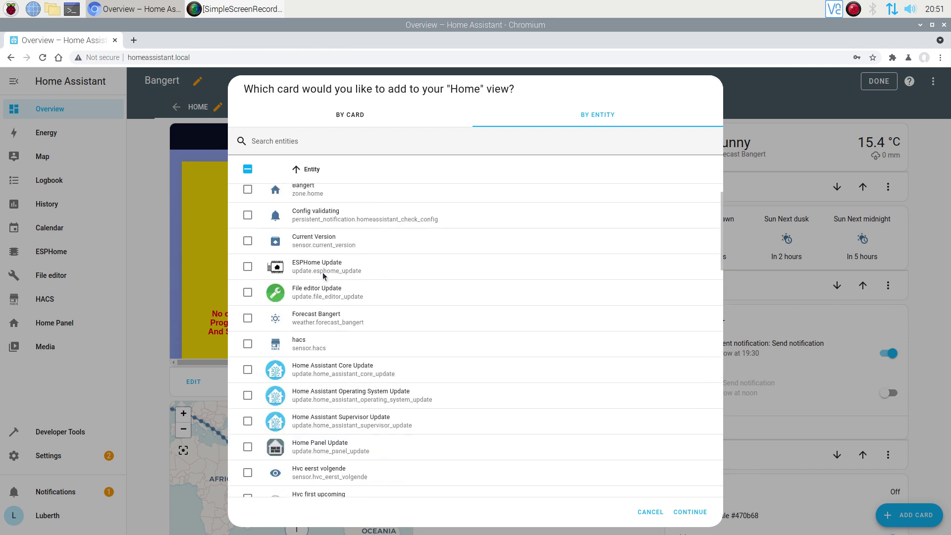
{"action": "scroll", "coordinate": [322, 276], "scroll_direction": "up", "scroll_amount": 1}
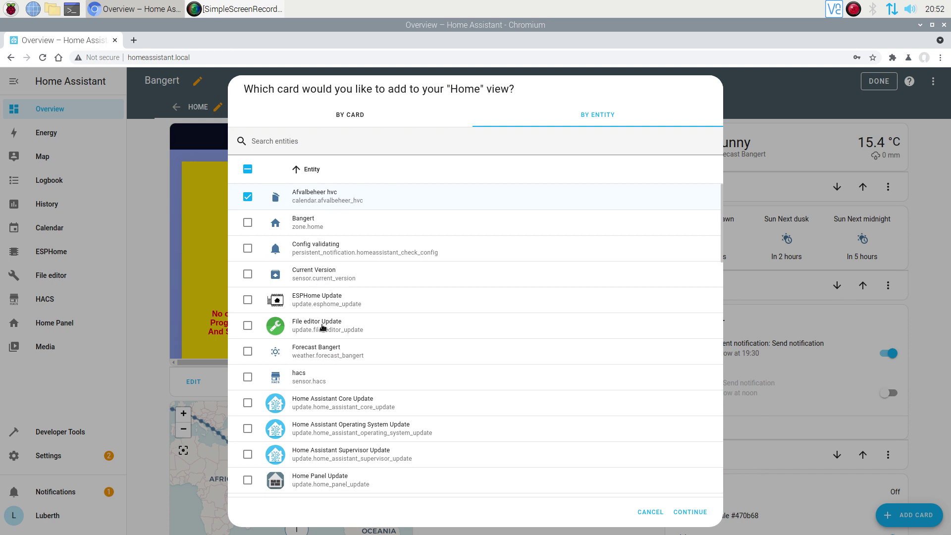
{"action": "scroll", "coordinate": [323, 327], "scroll_direction": "down", "scroll_amount": 2}
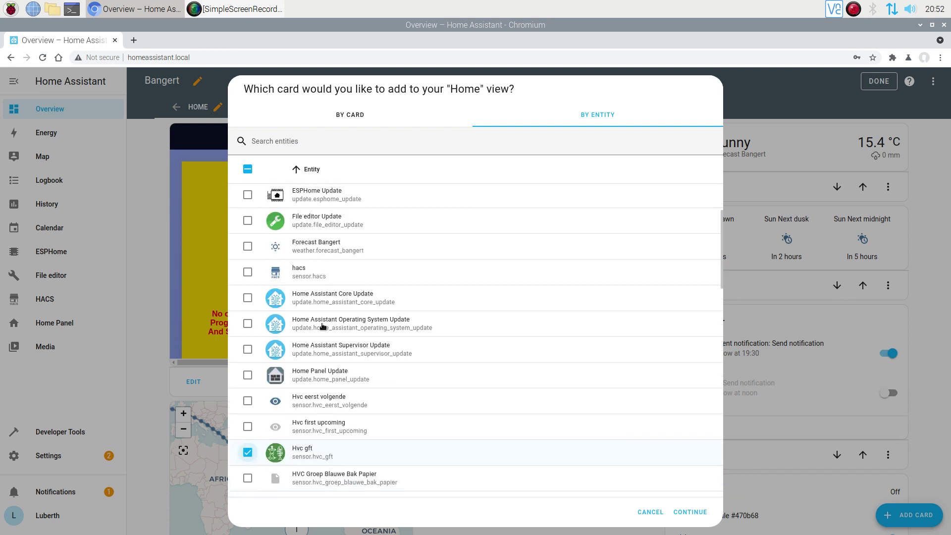
{"action": "scroll", "coordinate": [322, 327], "scroll_direction": "down", "scroll_amount": 1}
{"action": "left_click", "coordinate": [253, 379]}
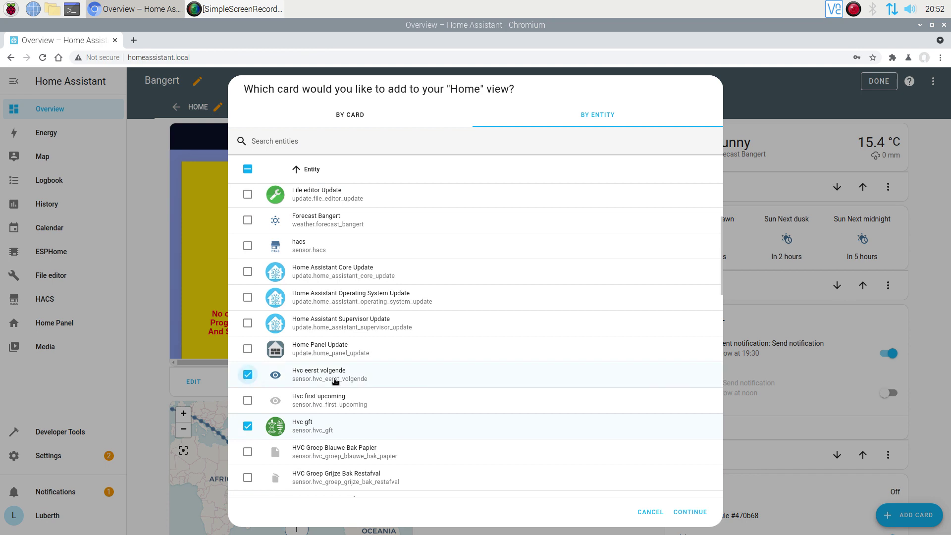
{"action": "left_click", "coordinate": [688, 516]}
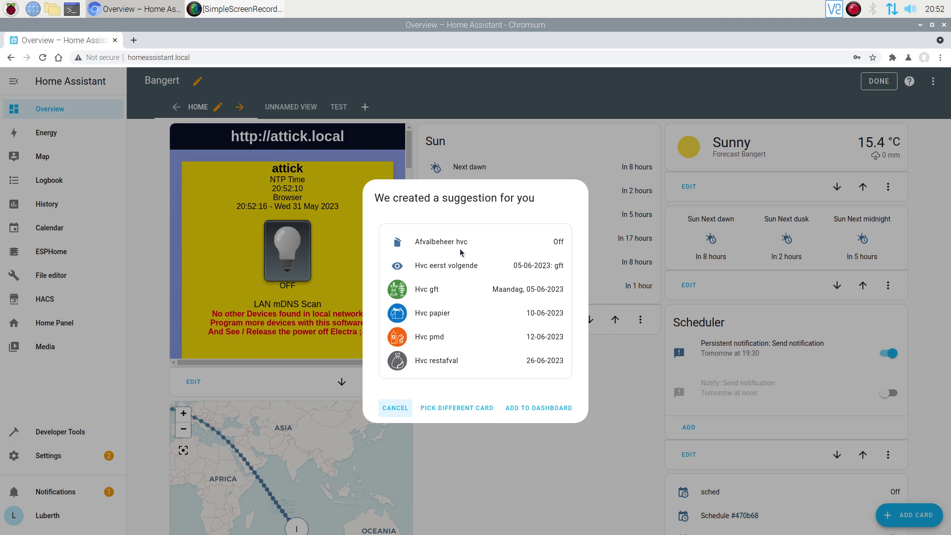
Step: Add the suggested HVC entities card, remove its Afvalbeheer hvc row, and save the card
{"action": "left_click", "coordinate": [537, 408]}
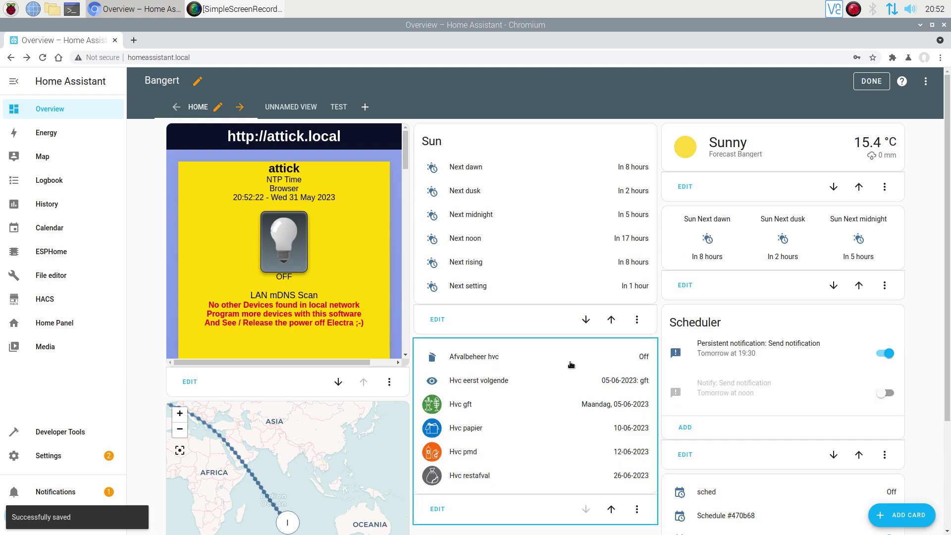
{"action": "scroll", "coordinate": [599, 365], "scroll_direction": "down", "scroll_amount": 2}
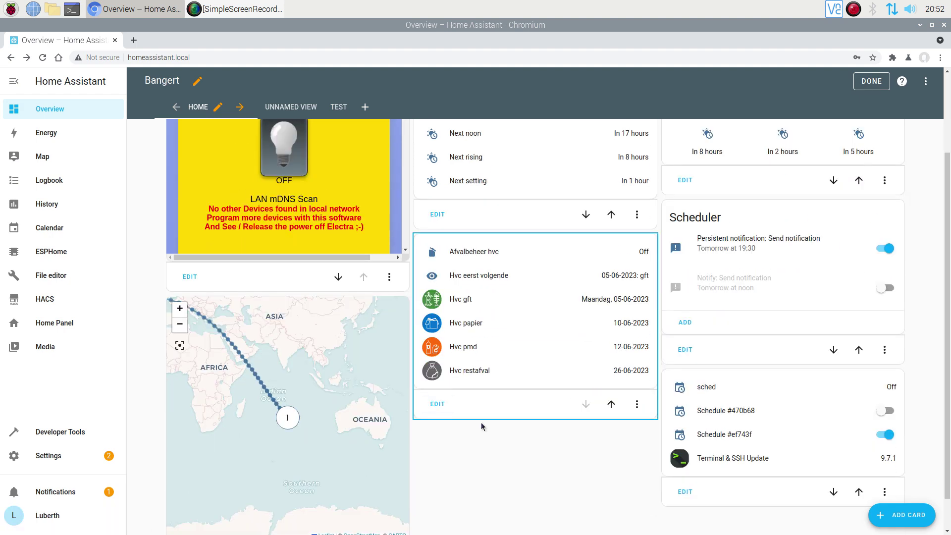
{"action": "left_click", "coordinate": [437, 404]}
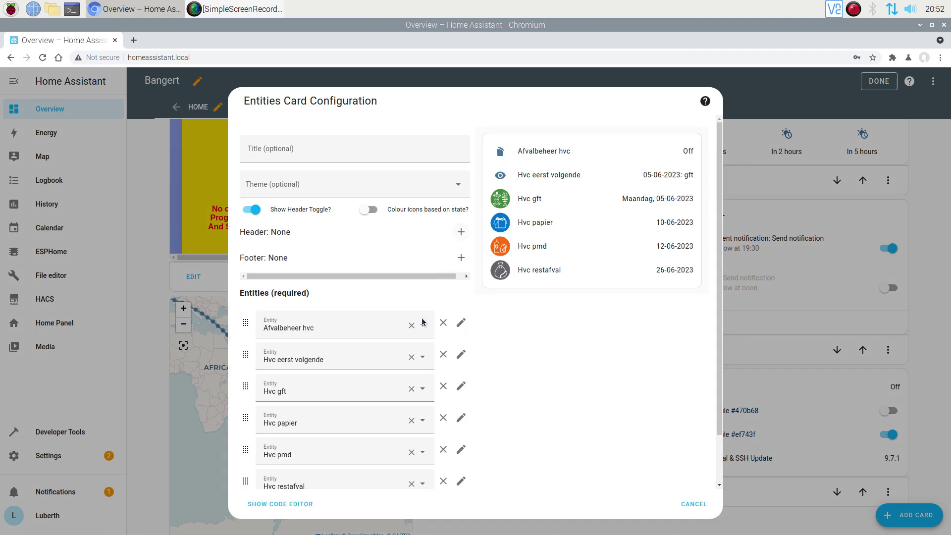
{"action": "left_click", "coordinate": [443, 322]}
{"action": "left_click", "coordinate": [694, 504]}
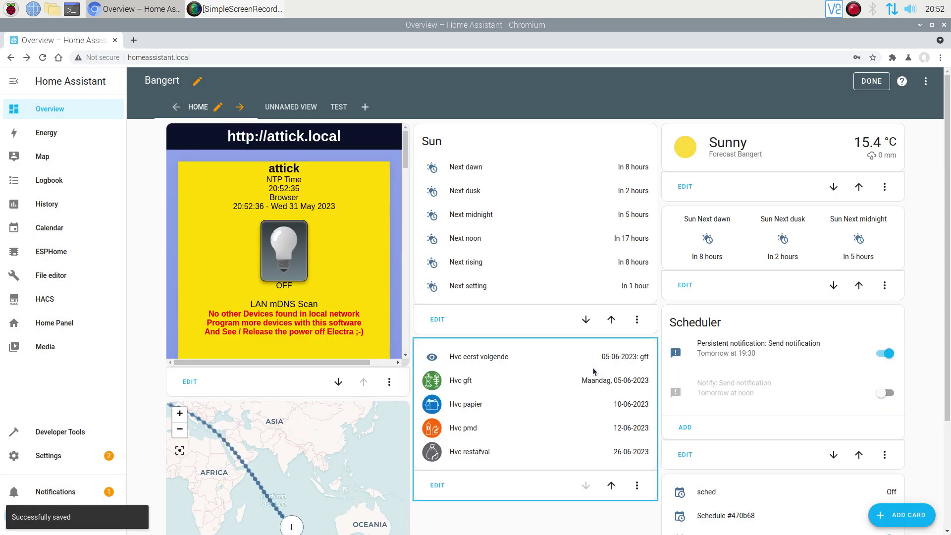
Step: Adjust Chromium's page zoom with Ctrl+Plus and Ctrl+Minus to just above 100%
{"action": "scroll", "coordinate": [593, 371], "scroll_direction": "down", "scroll_amount": 2}
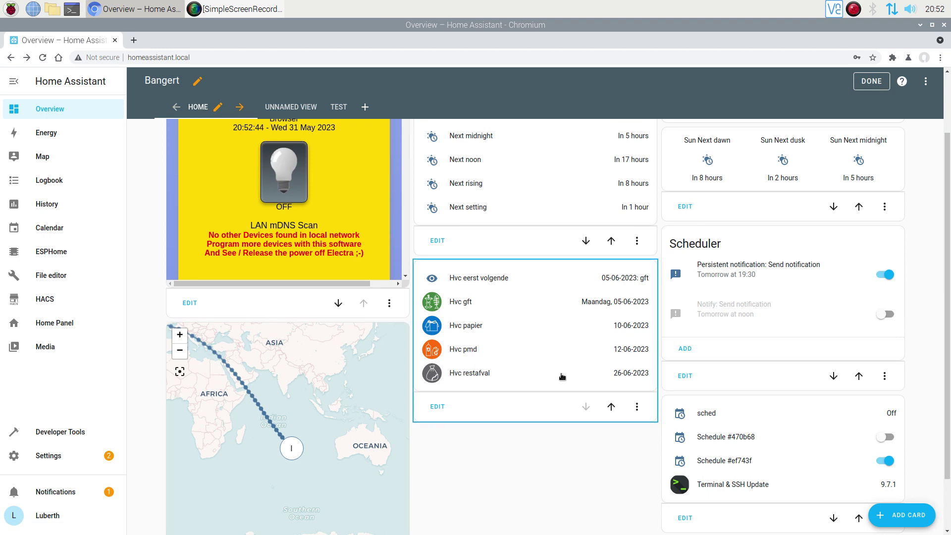
{"action": "key", "text": "ctrl+plus"}
{"action": "key", "text": "ctrl+plus"}
{"action": "key", "text": "ctrl+plus"}
{"action": "key", "text": "ctrl+plus"}
{"action": "key", "text": "ctrl+plus"}
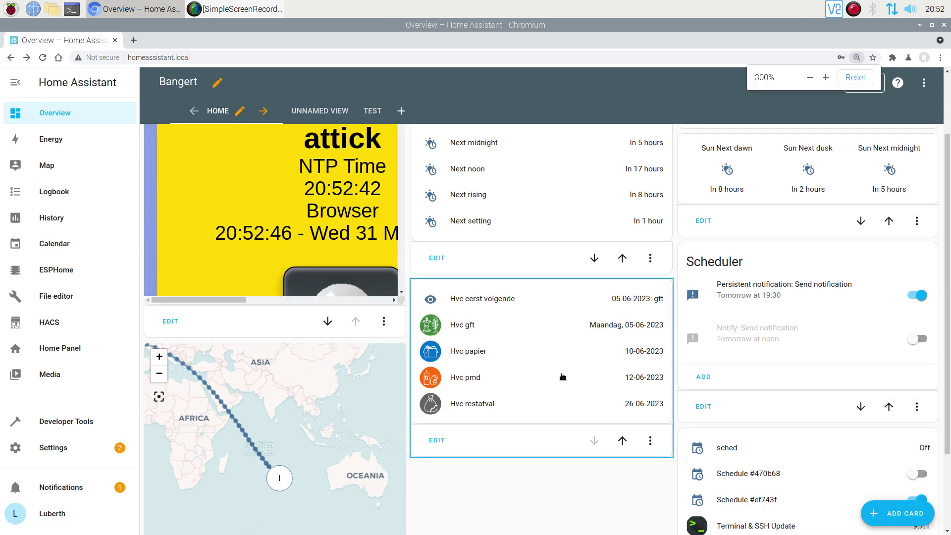
{"action": "key", "text": "ctrl+minus"}
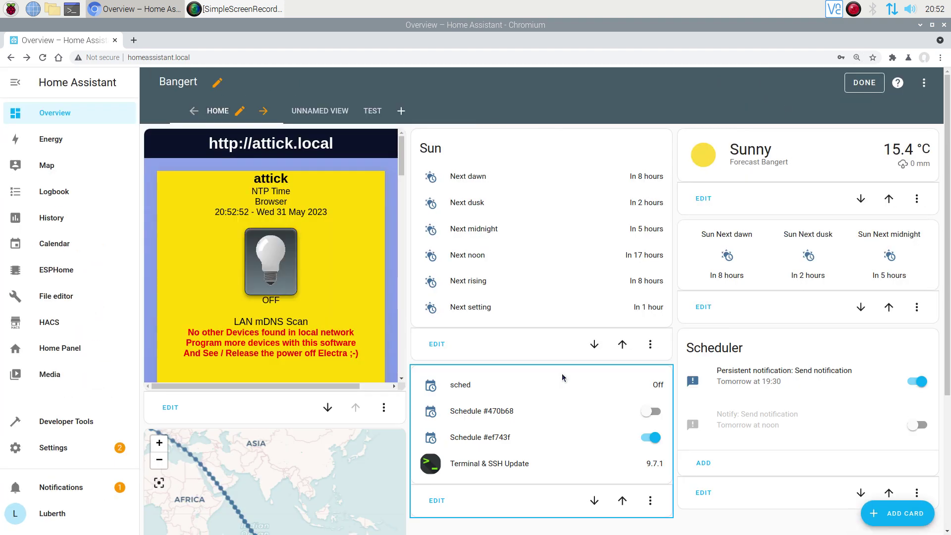
{"action": "scroll", "coordinate": [562, 376], "scroll_direction": "down", "scroll_amount": 2}
{"action": "scroll", "coordinate": [563, 376], "scroll_direction": "down", "scroll_amount": 1}
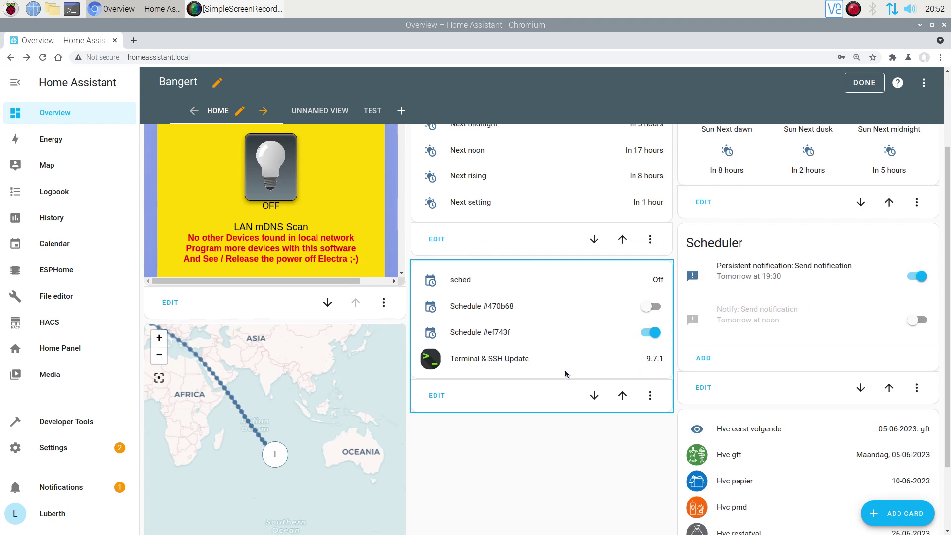
{"action": "left_click", "coordinate": [854, 10]}
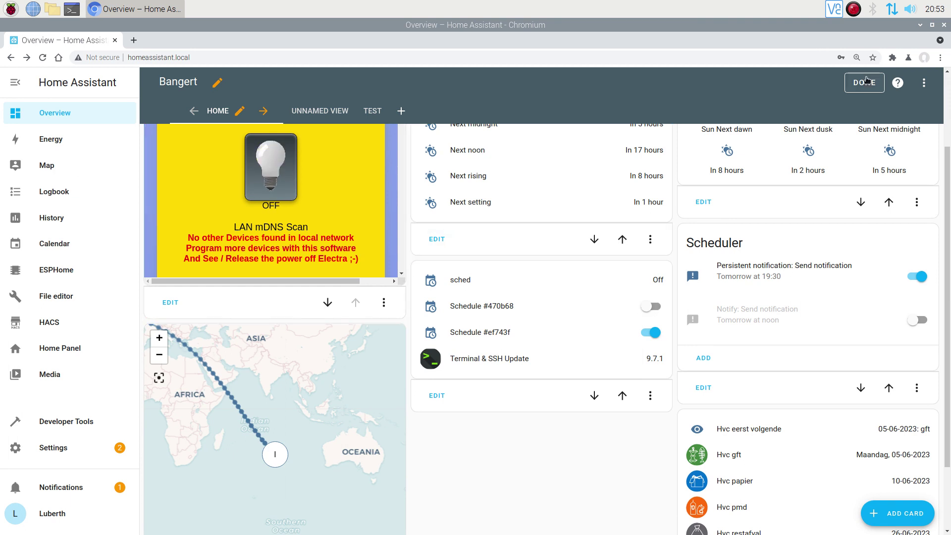
Step: Exit dashboard edit mode with Done and minimise the Chromium window
{"action": "left_click", "coordinate": [864, 83]}
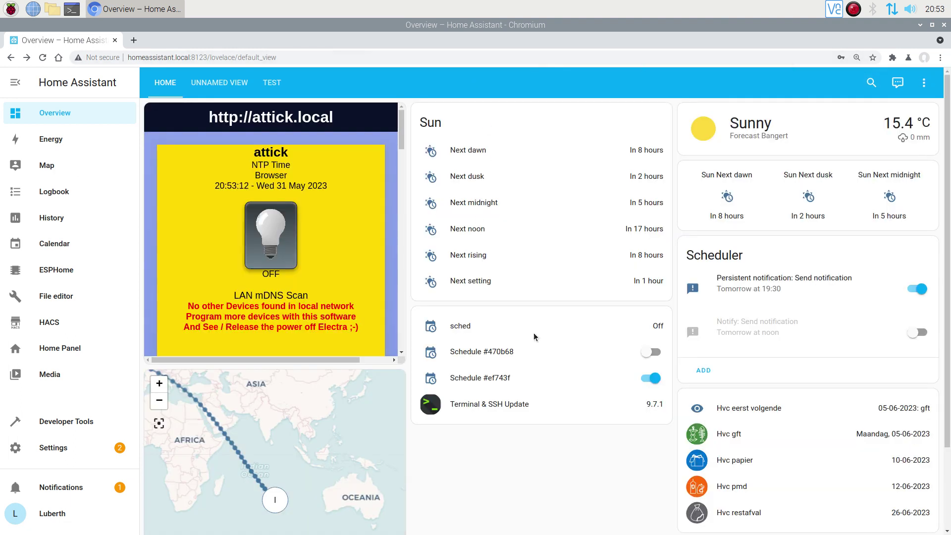
{"action": "scroll", "coordinate": [565, 327], "scroll_direction": "down", "scroll_amount": 4}
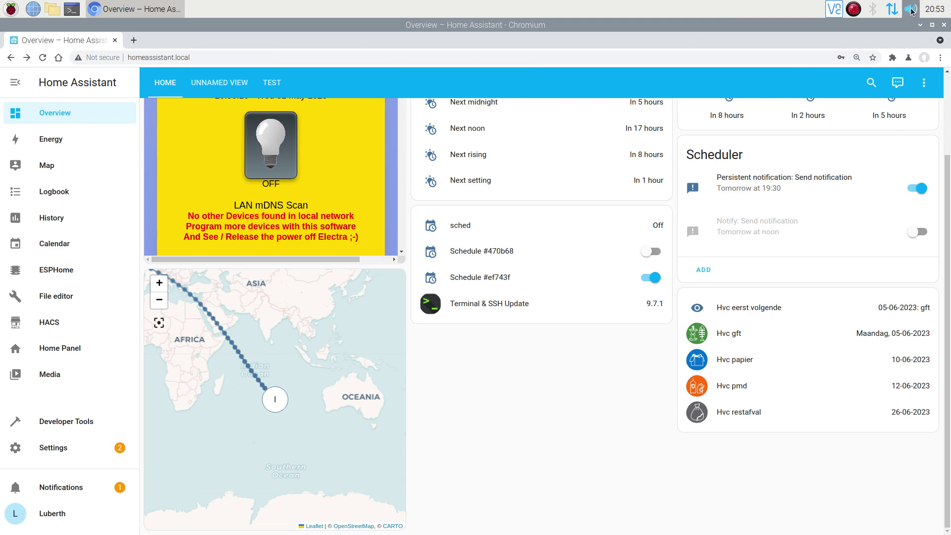
{"action": "left_click", "coordinate": [920, 25]}
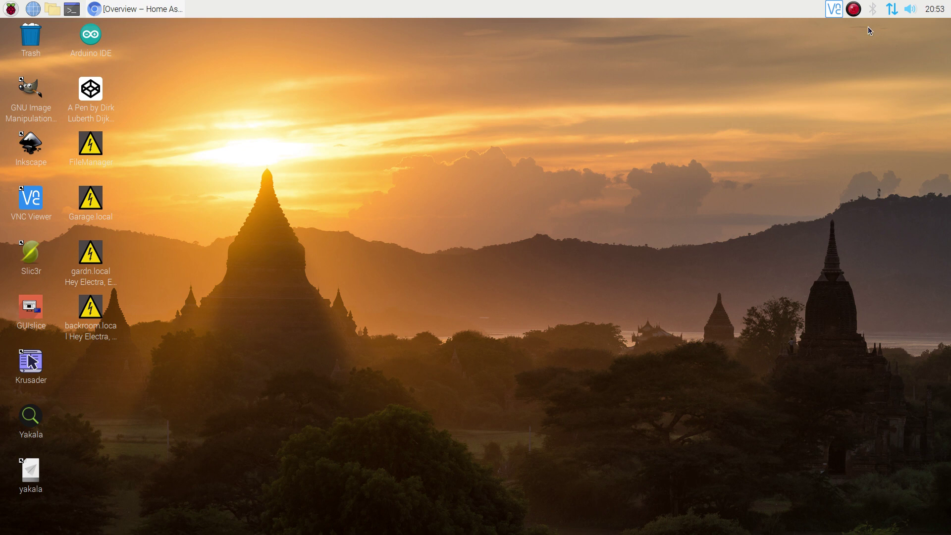
{"action": "left_click", "coordinate": [855, 11]}
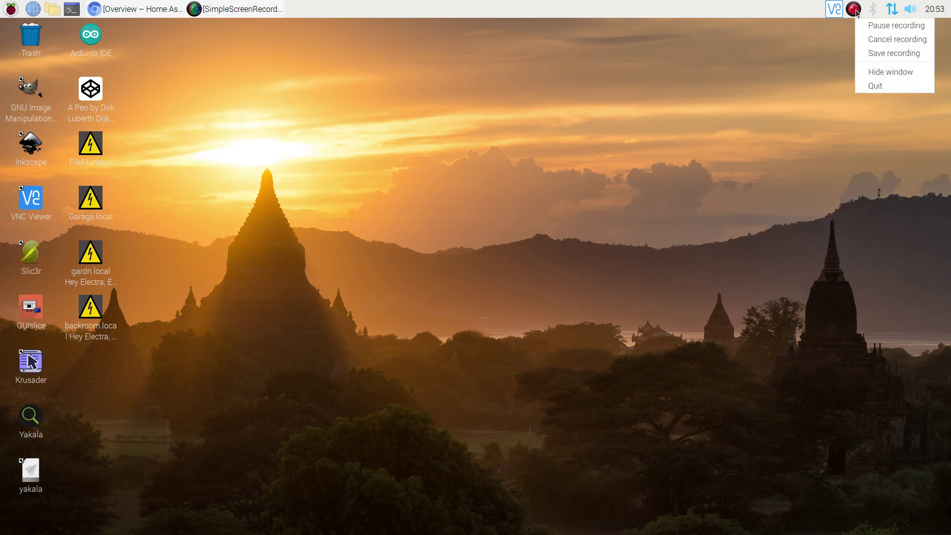